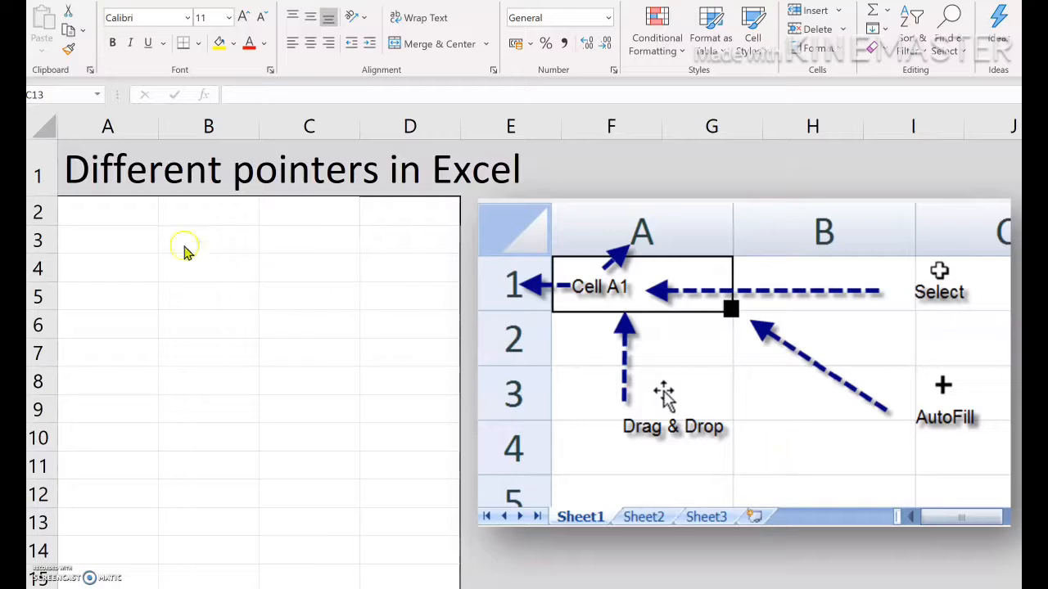
Select individual cells in columns B and C one after another to demonstrate the selection pointer
{"action": "key", "text": "Escape"}
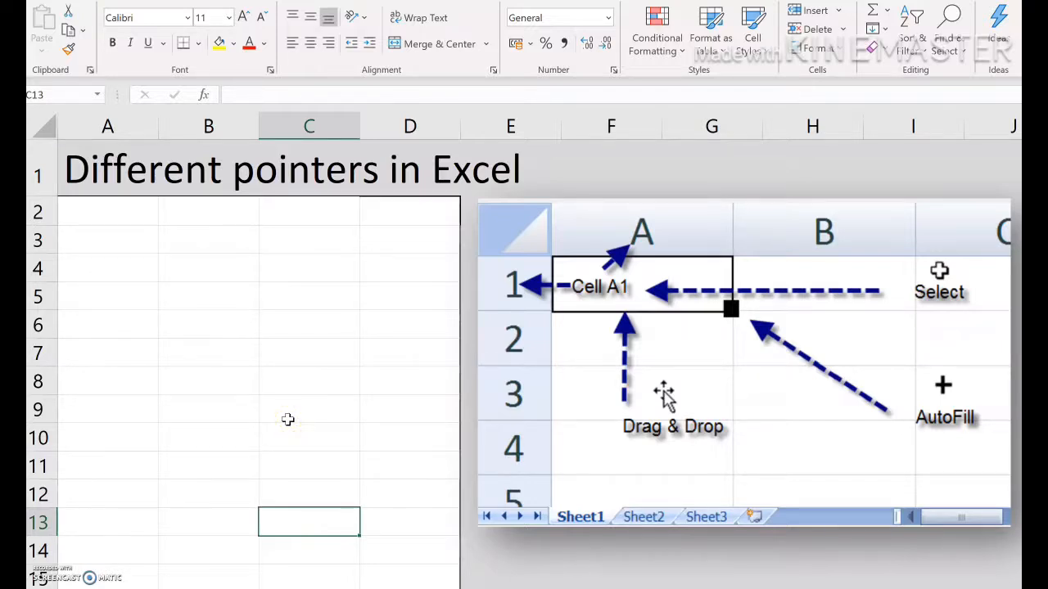
{"action": "left_click", "coordinate": [180, 244]}
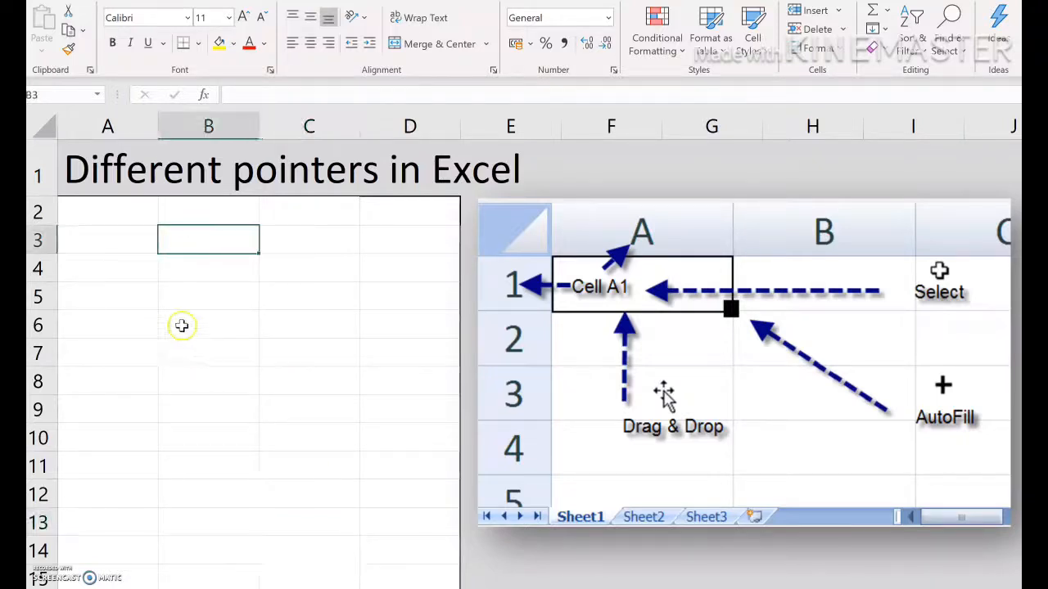
{"action": "left_click", "coordinate": [194, 294]}
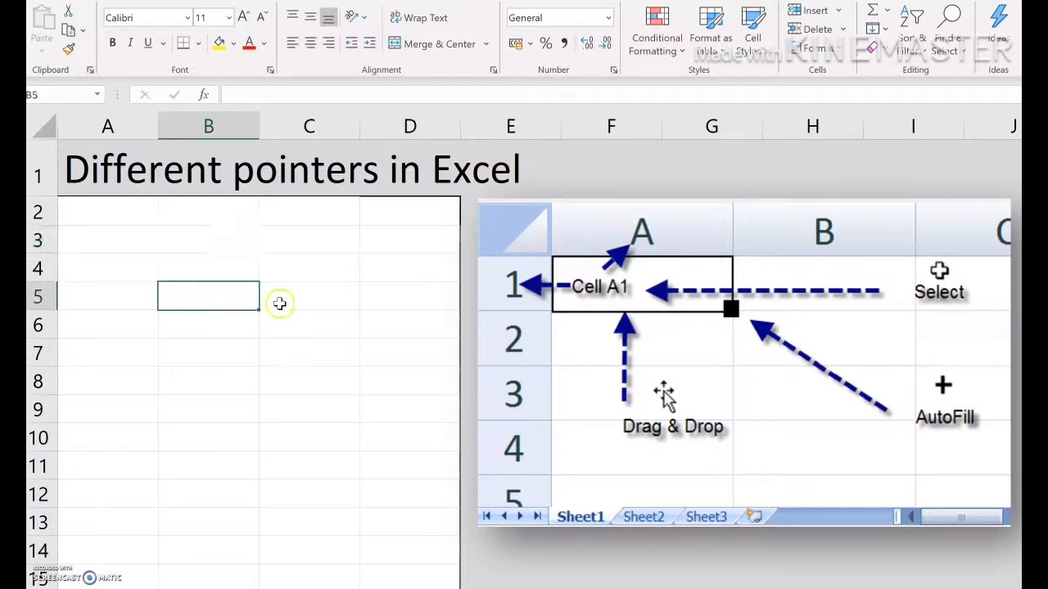
{"action": "left_click", "coordinate": [309, 298]}
{"action": "left_click", "coordinate": [196, 354]}
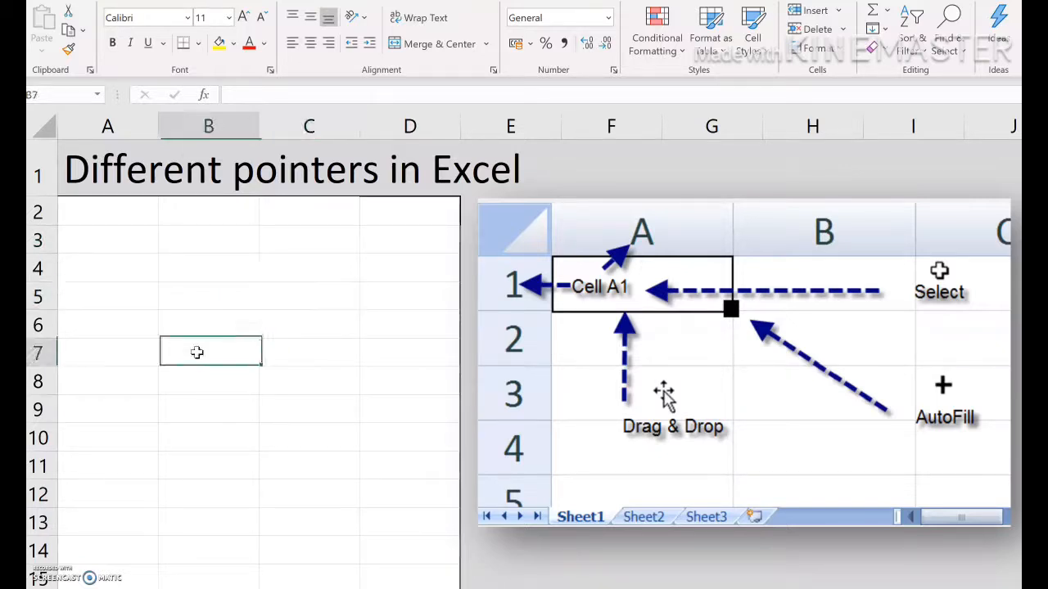
{"action": "left_click", "coordinate": [208, 293]}
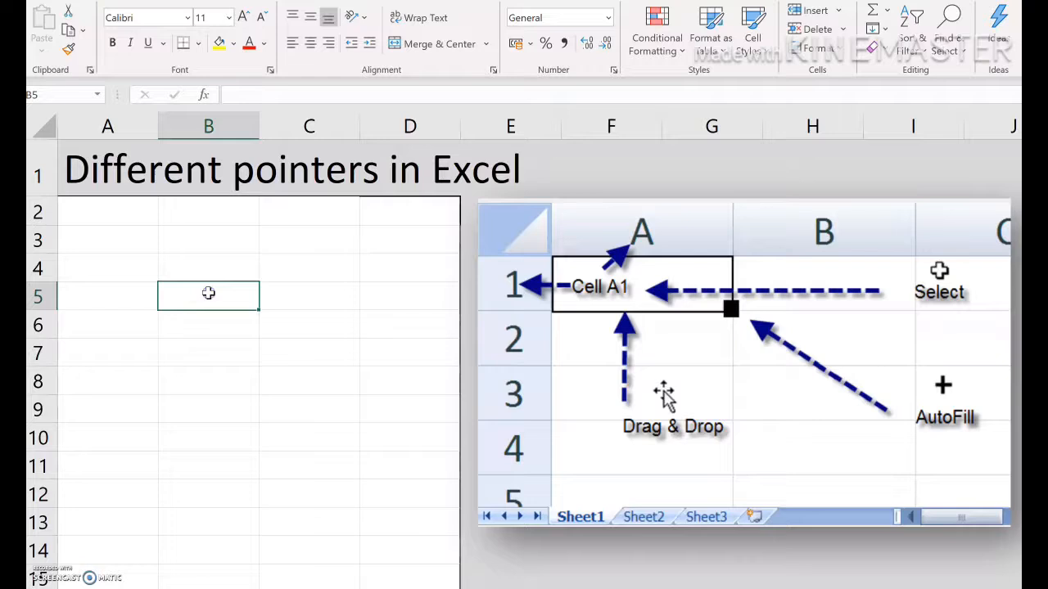
{"action": "left_click", "coordinate": [309, 297]}
{"action": "left_click", "coordinate": [164, 269]}
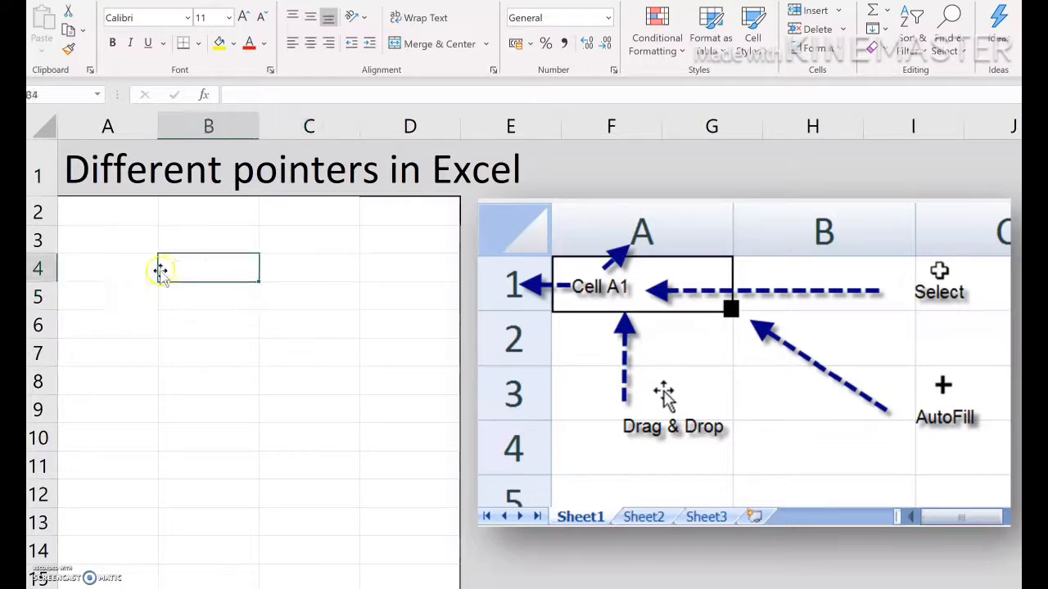
{"action": "left_click", "coordinate": [140, 295]}
{"action": "left_click", "coordinate": [201, 329]}
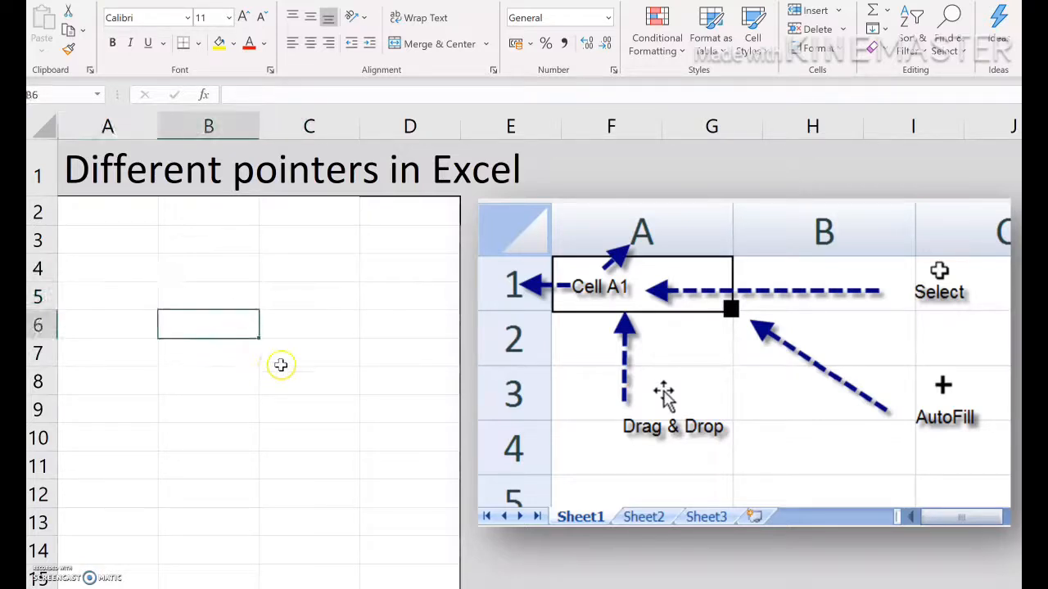
Select the ranges C3:C8 and then A7:C7 by dragging across the cells
{"action": "left_click_drag", "start_coordinate": [200, 251], "coordinate": [271, 428]}
{"action": "left_click_drag", "start_coordinate": [304, 244], "coordinate": [308, 379]}
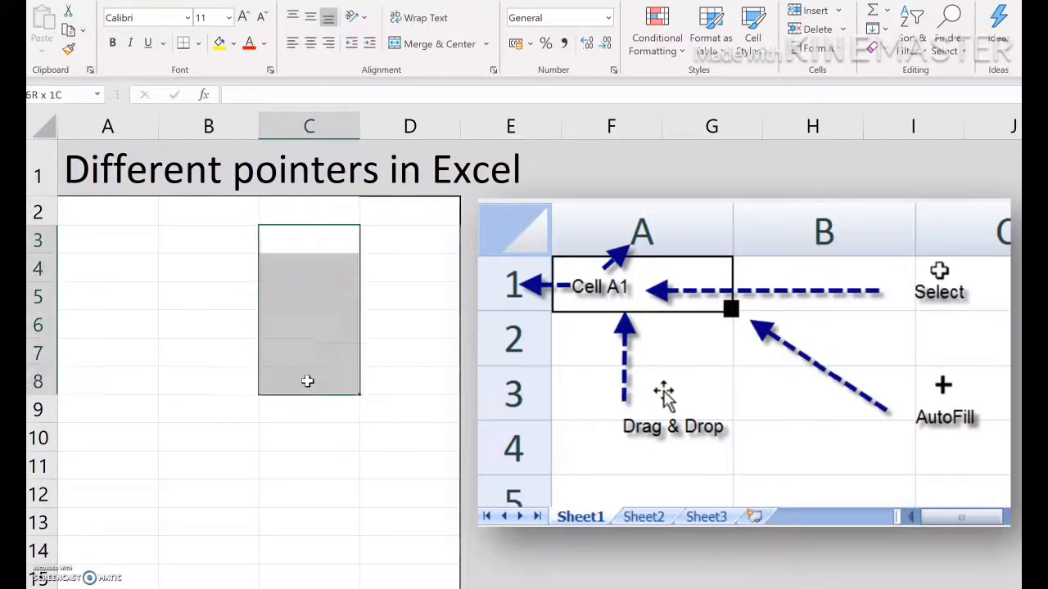
{"action": "left_click_drag", "start_coordinate": [136, 351], "coordinate": [287, 356]}
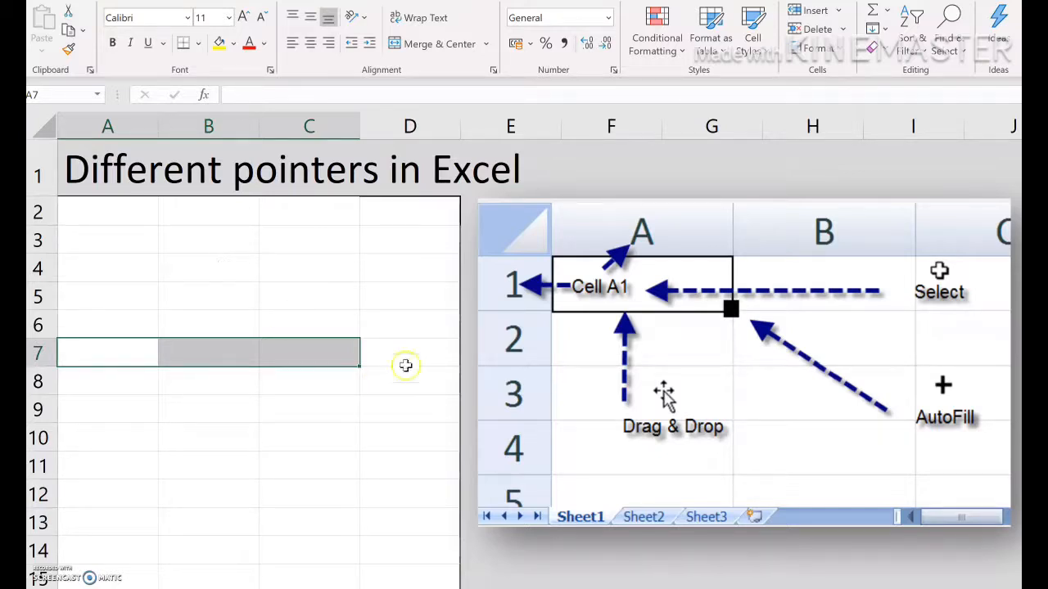
Select the entire column B
{"action": "left_click", "coordinate": [345, 288]}
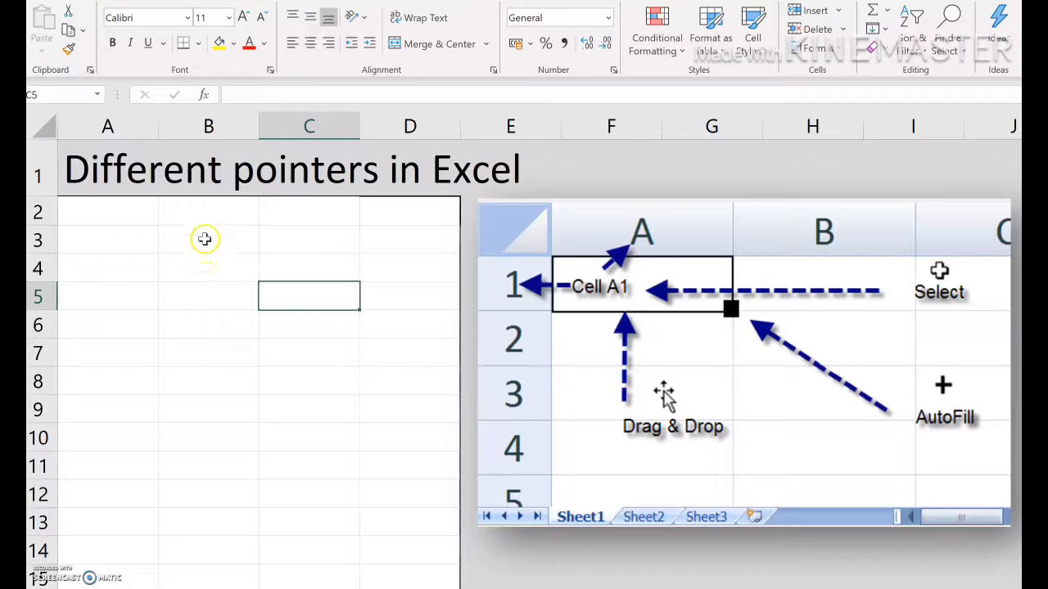
{"action": "left_click", "coordinate": [223, 130]}
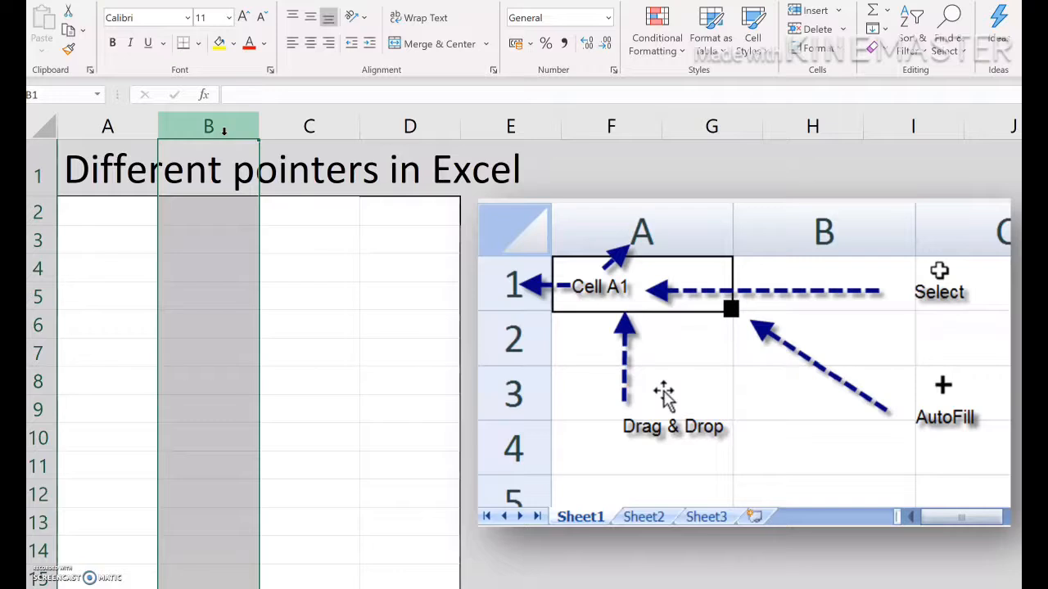
{"action": "left_click", "coordinate": [234, 94]}
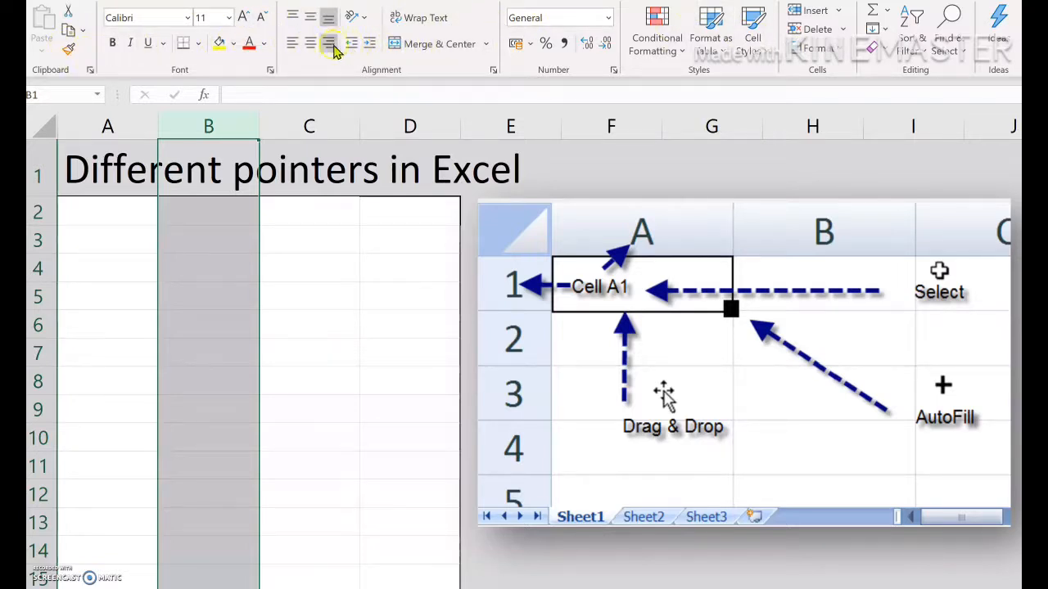
{"action": "left_click", "coordinate": [230, 17]}
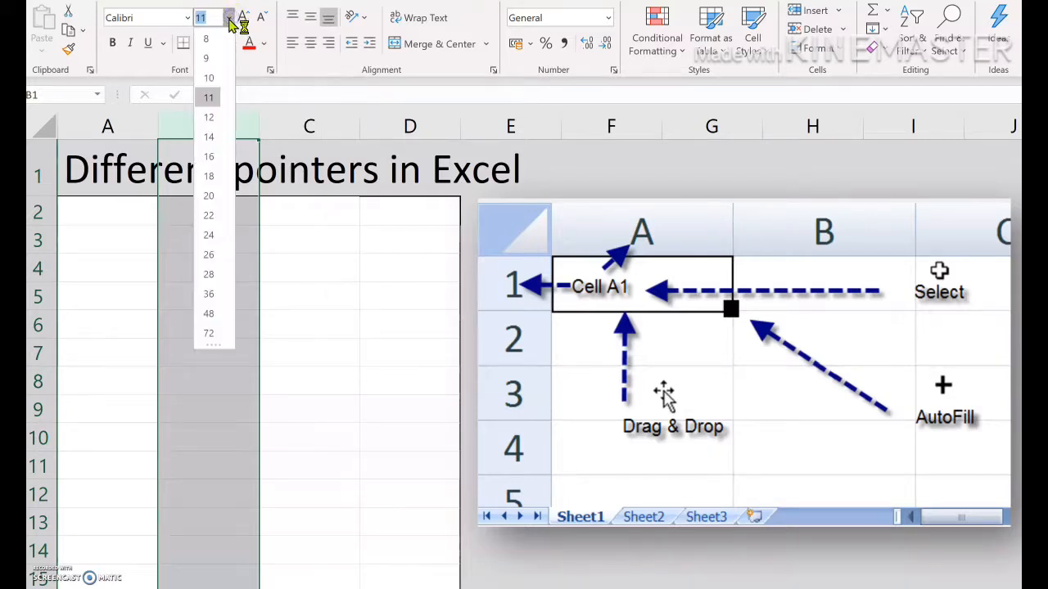
{"action": "left_click", "coordinate": [197, 17]}
{"action": "left_click", "coordinate": [188, 17]}
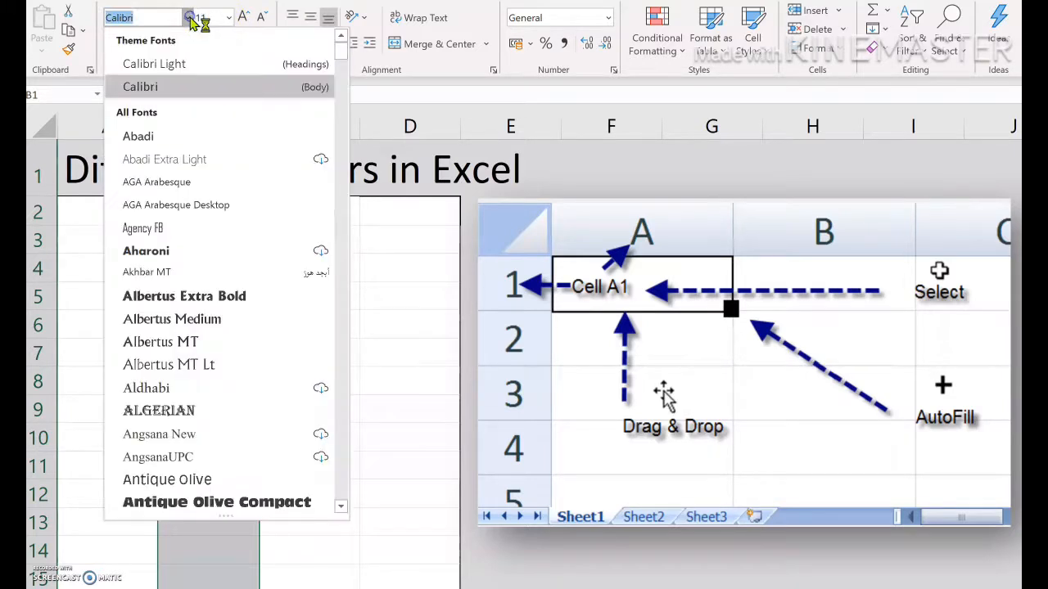
{"action": "left_click", "coordinate": [479, 23]}
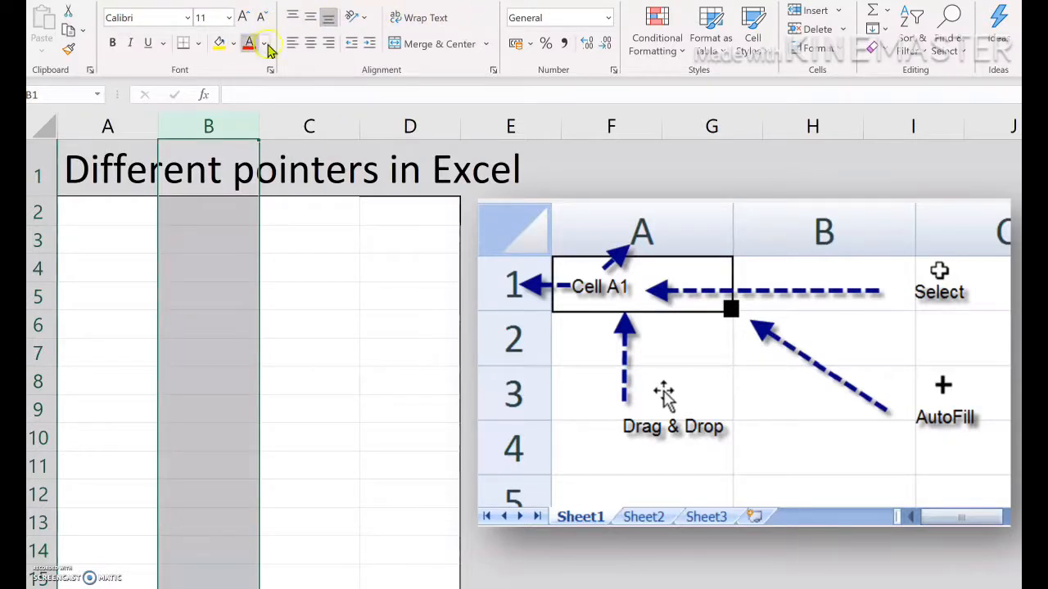
Enter 100 in cell B4
{"action": "left_click", "coordinate": [289, 241]}
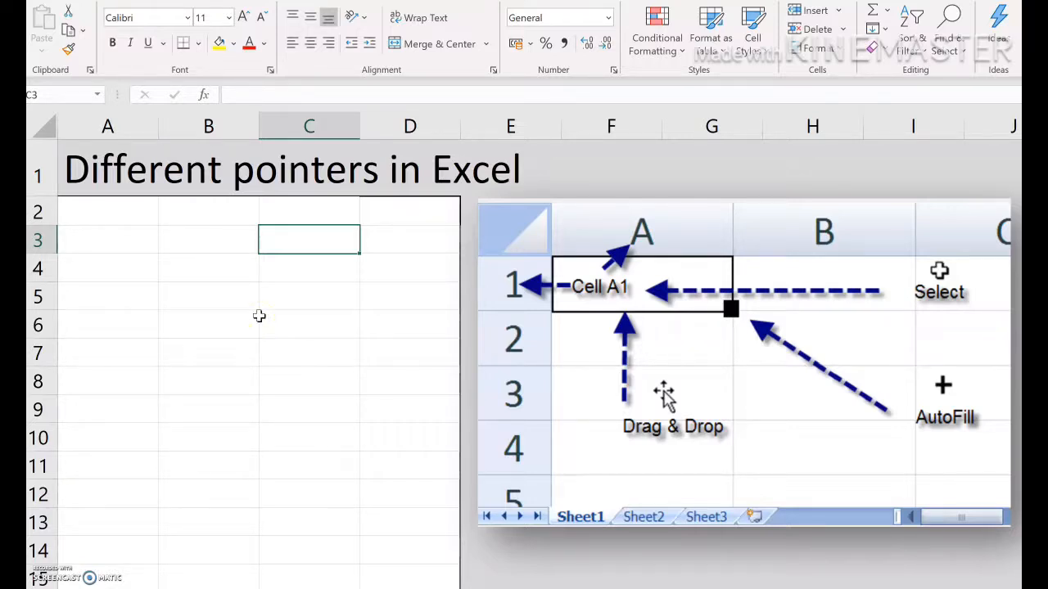
{"action": "left_click", "coordinate": [203, 276]}
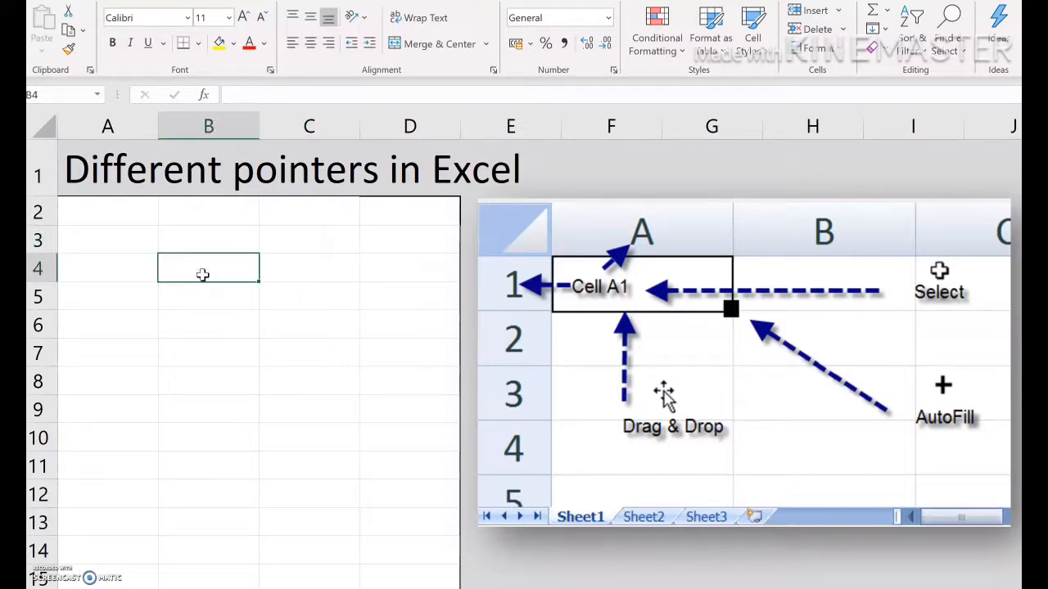
{"action": "type", "text": "100"}
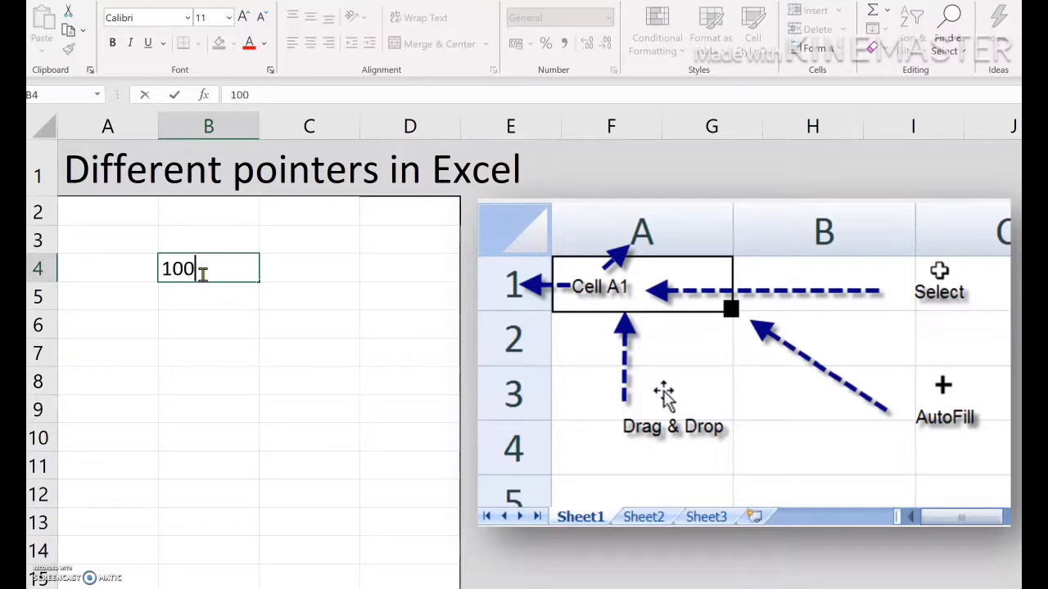
{"action": "left_click", "coordinate": [214, 351]}
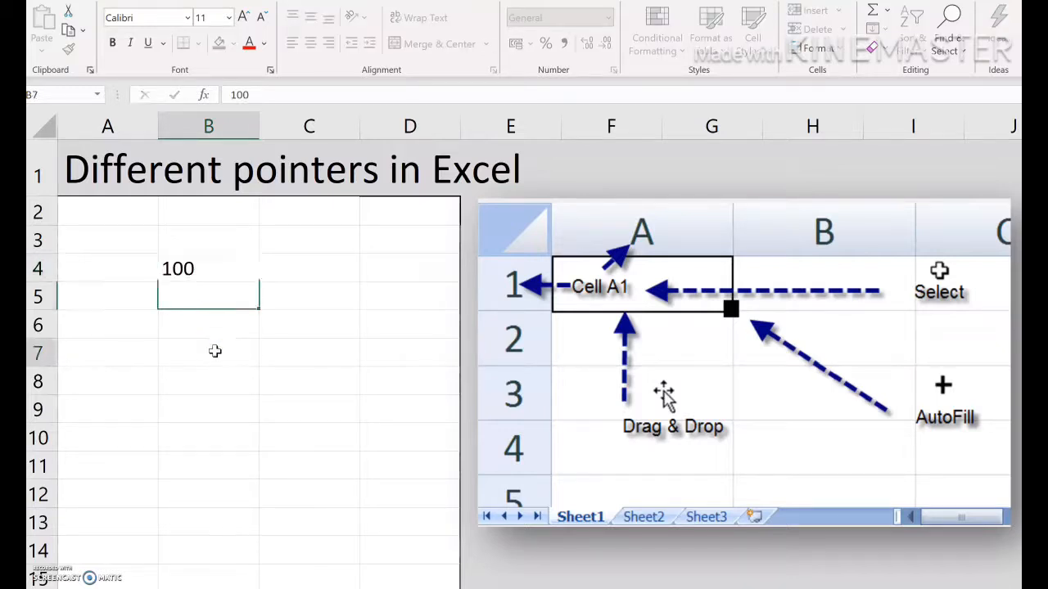
Move the value in B4 to cell C8 by dragging the cell border
{"action": "left_click", "coordinate": [213, 269]}
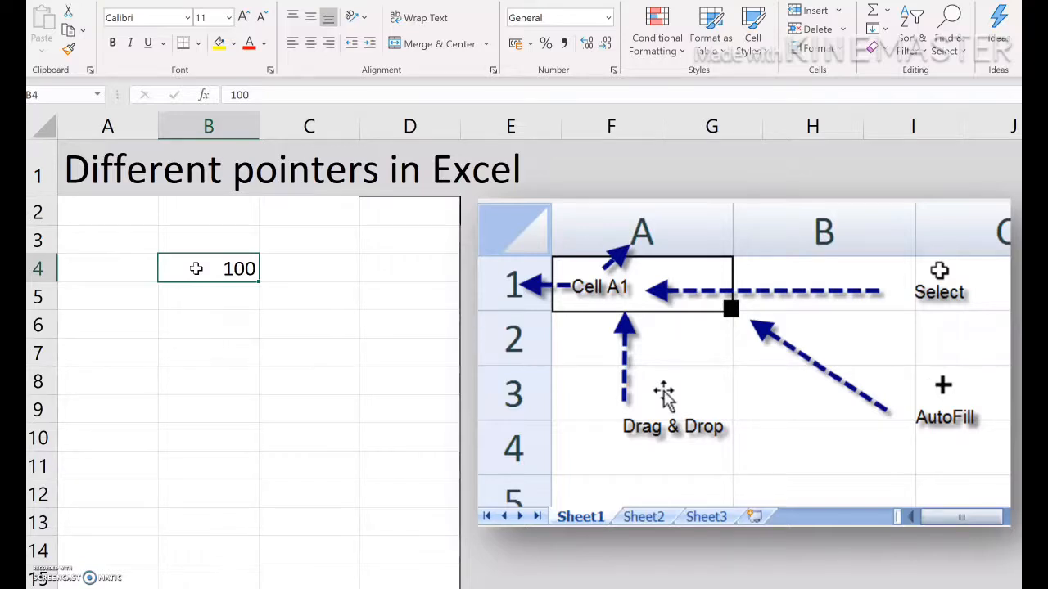
{"action": "left_click", "coordinate": [197, 257]}
{"action": "left_click", "coordinate": [203, 286]}
{"action": "left_click_drag", "start_coordinate": [204, 290], "coordinate": [282, 397]}
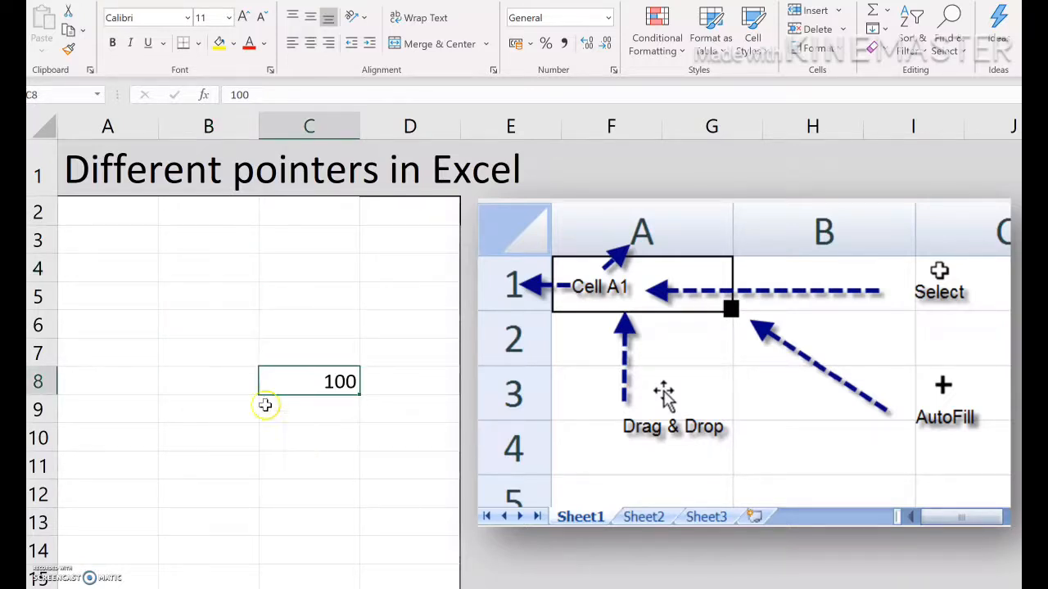
Move the value from C8 back to cell B4 by dragging its border
{"action": "left_click", "coordinate": [300, 438]}
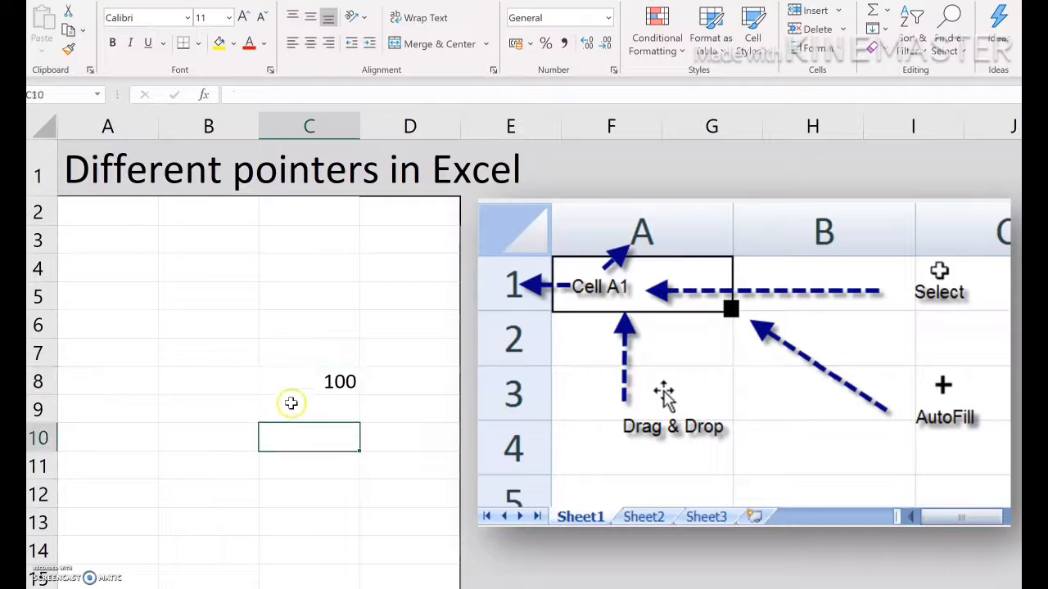
{"action": "left_click", "coordinate": [308, 380]}
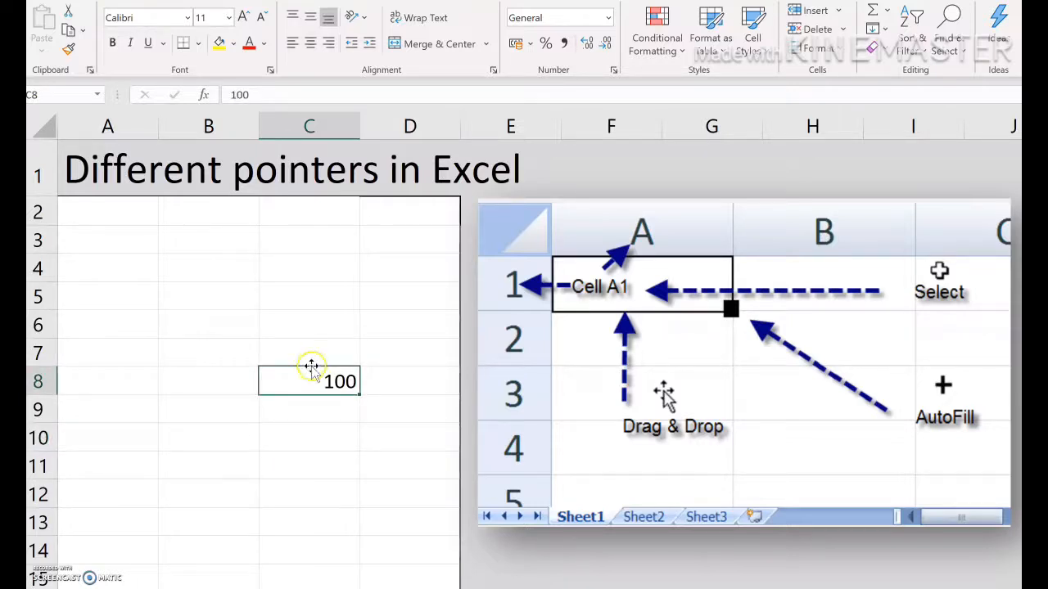
{"action": "left_click_drag", "start_coordinate": [312, 370], "coordinate": [189, 271]}
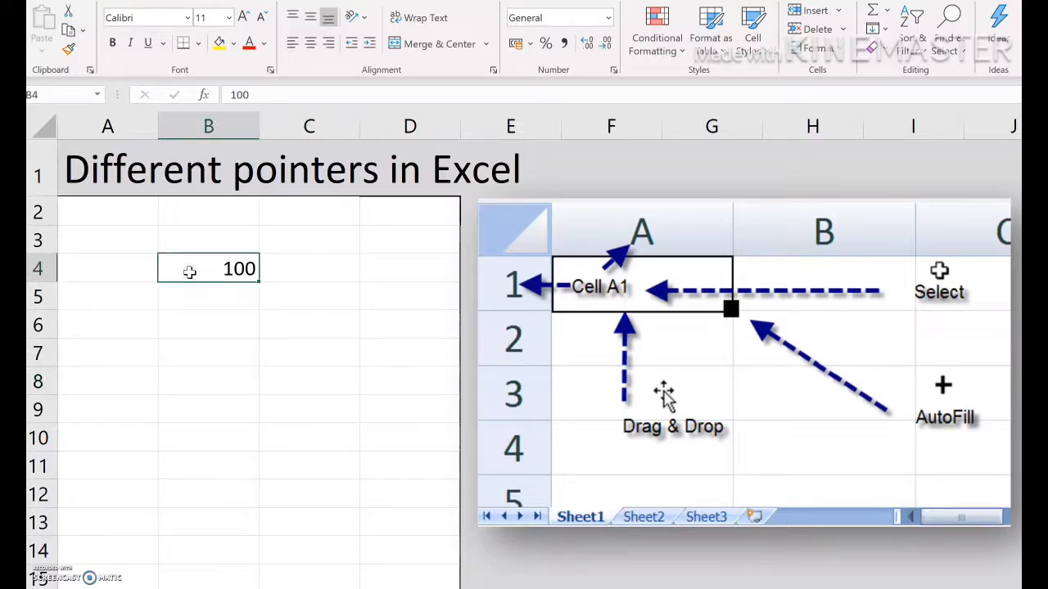
Move the value from B4 to cell C4 by dragging its border
{"action": "left_click", "coordinate": [204, 372]}
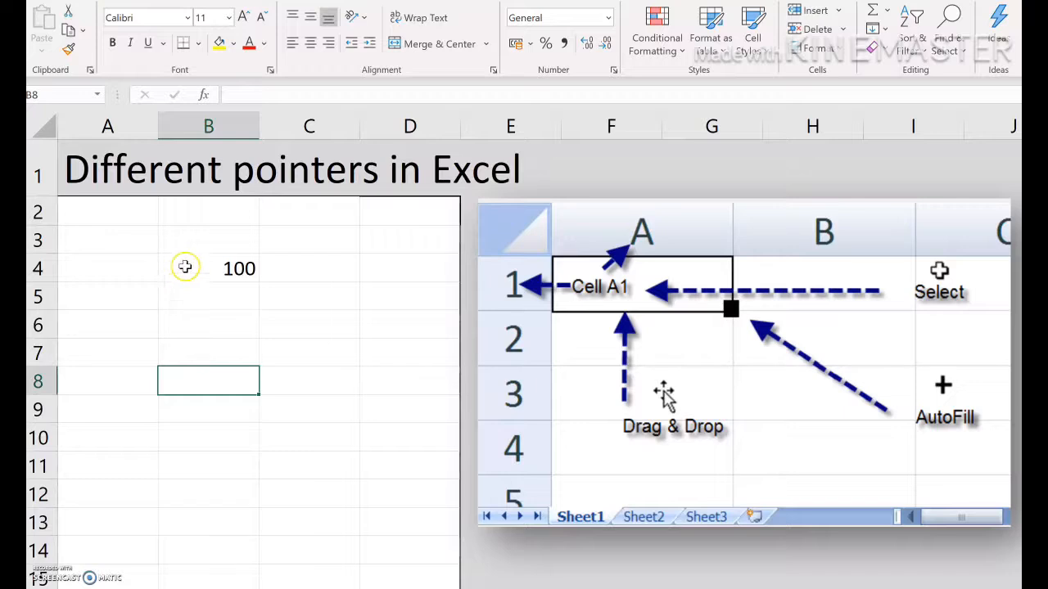
{"action": "left_click", "coordinate": [185, 267]}
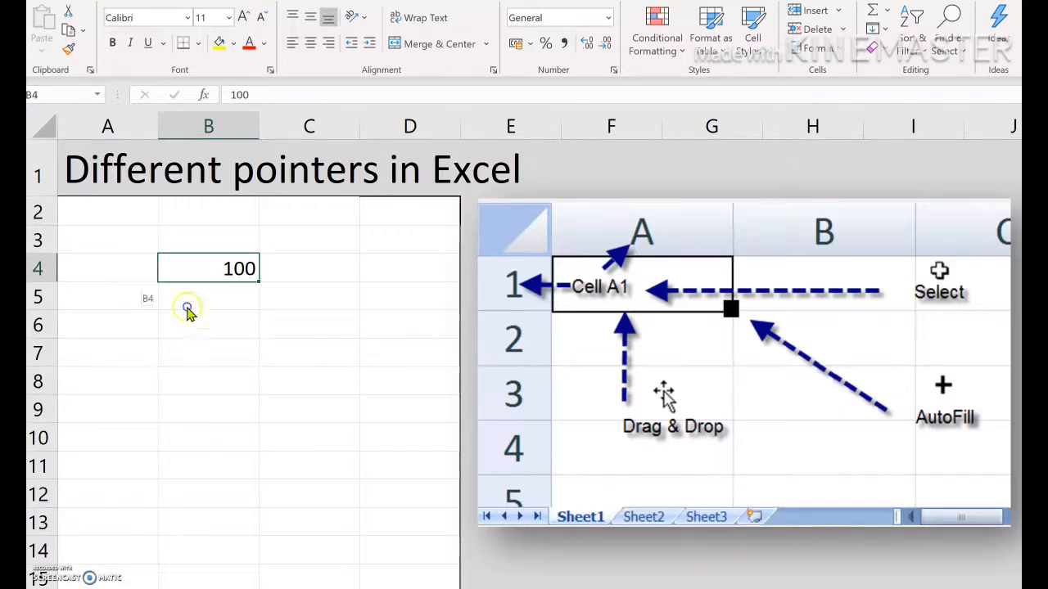
{"action": "left_click_drag", "start_coordinate": [188, 373], "coordinate": [187, 373]}
{"action": "left_click_drag", "start_coordinate": [257, 369], "coordinate": [273, 273]}
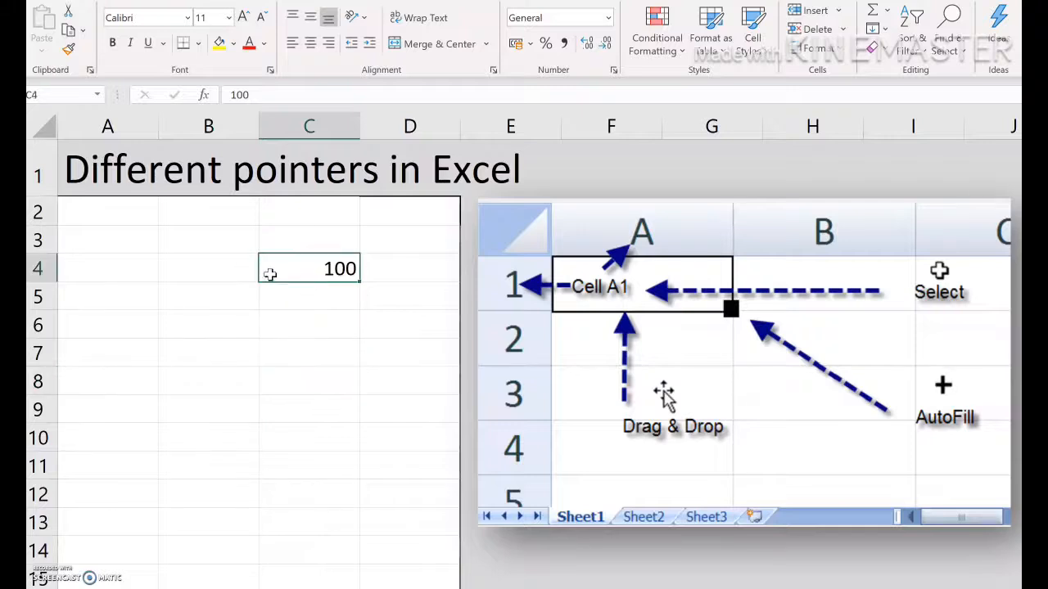
Enter 101 in cell C5
{"action": "left_click", "coordinate": [171, 266]}
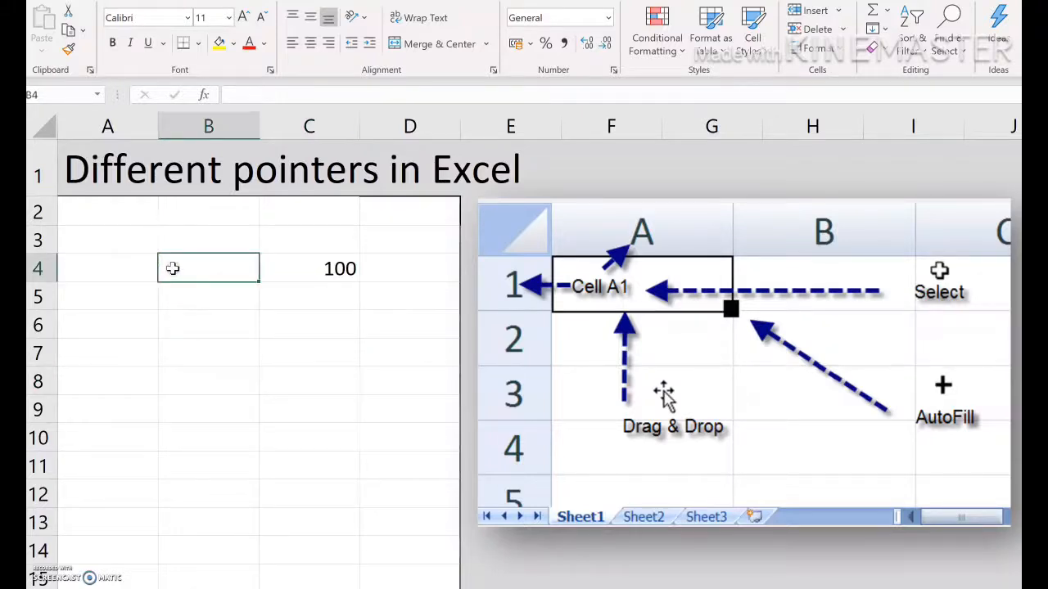
{"action": "left_click", "coordinate": [313, 302]}
{"action": "type", "text": "1"}
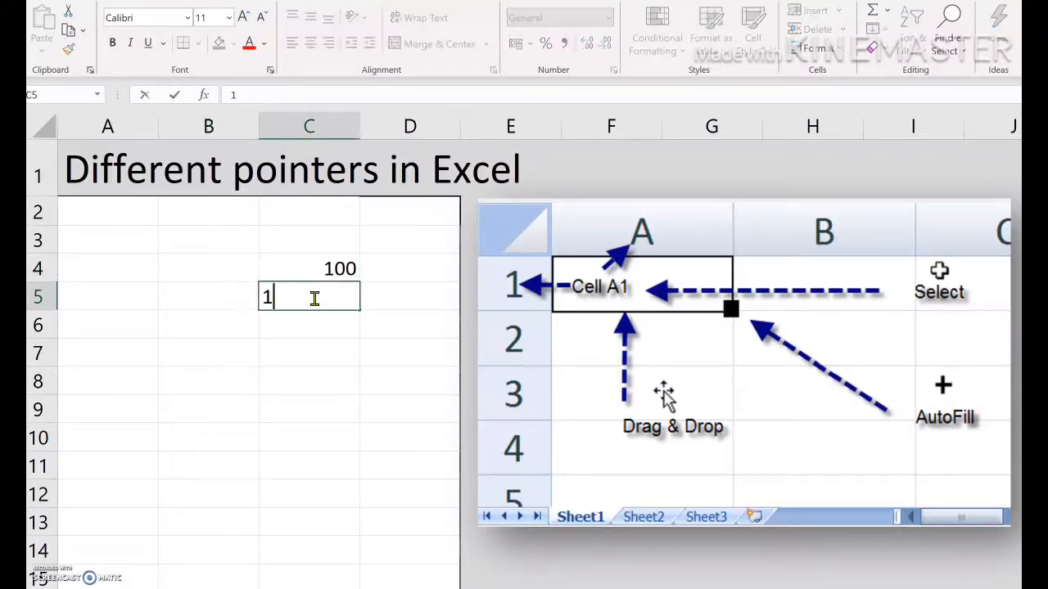
{"action": "type", "text": "01"}
{"action": "left_click", "coordinate": [303, 348]}
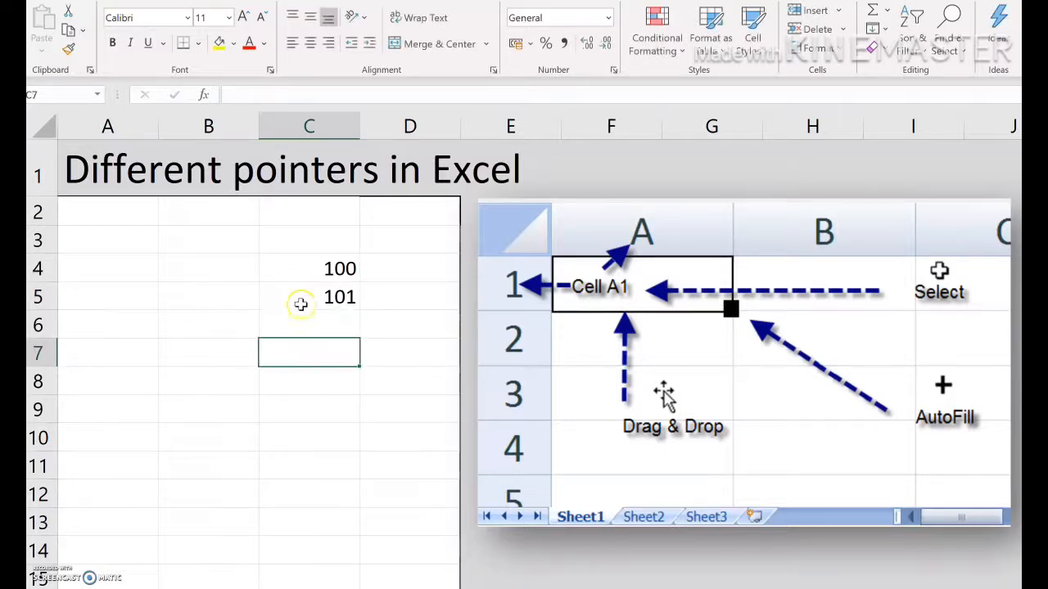
Select C4:C5 and drag the pair of values to B9:B10
{"action": "left_click_drag", "start_coordinate": [295, 264], "coordinate": [292, 293]}
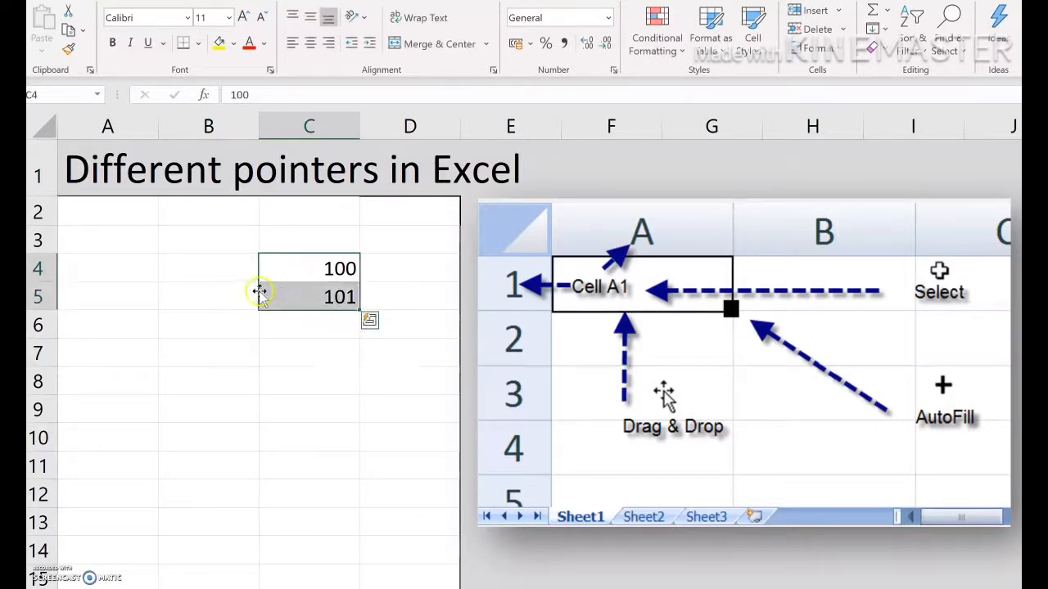
{"action": "left_click_drag", "start_coordinate": [261, 292], "coordinate": [200, 455]}
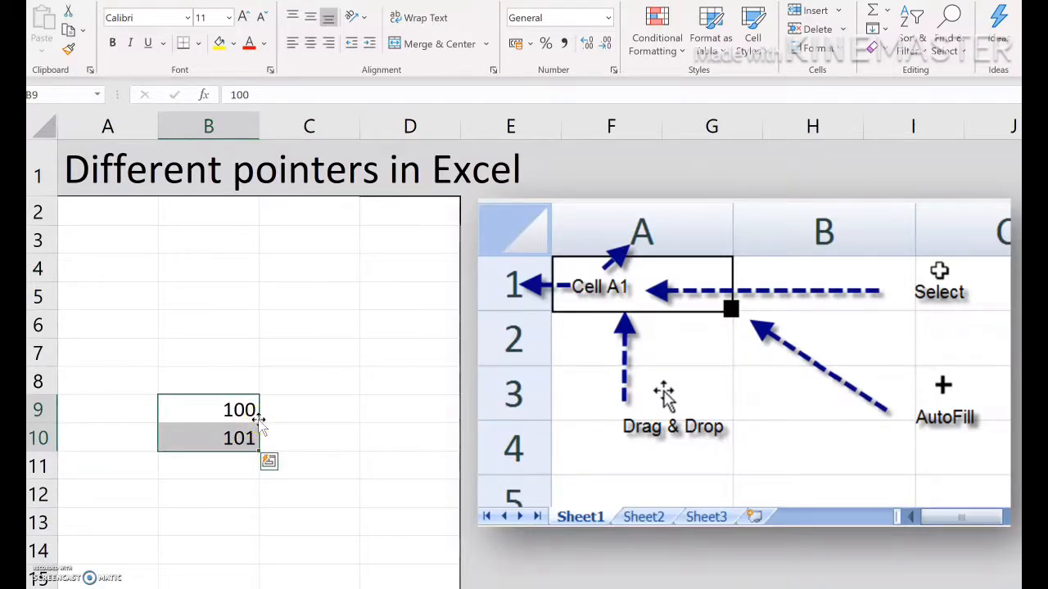
{"action": "left_click_drag", "start_coordinate": [259, 422], "coordinate": [331, 287]}
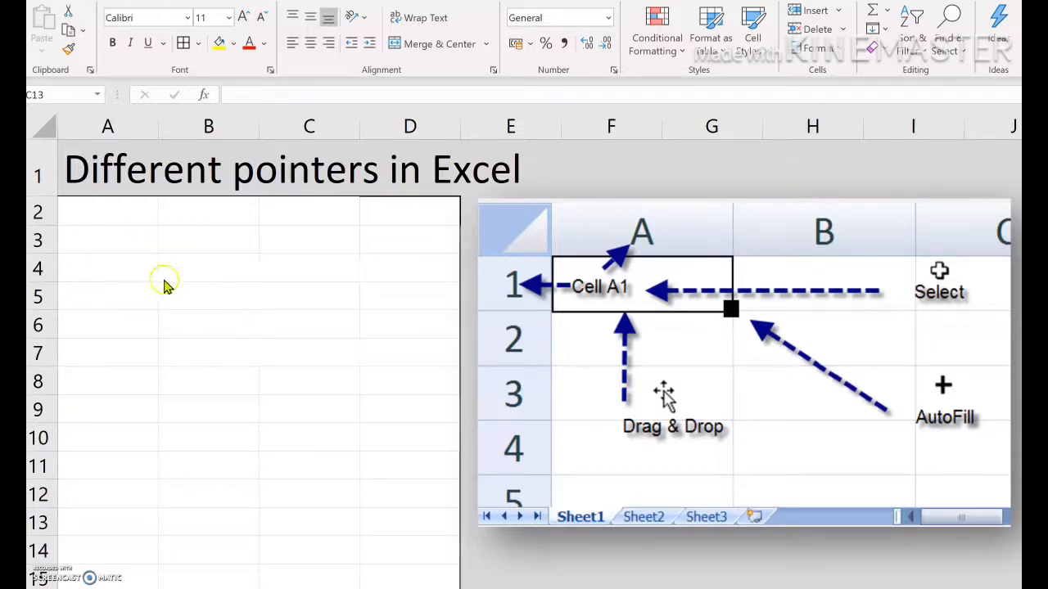
Enter 100 in cell A3
{"action": "left_click", "coordinate": [113, 245]}
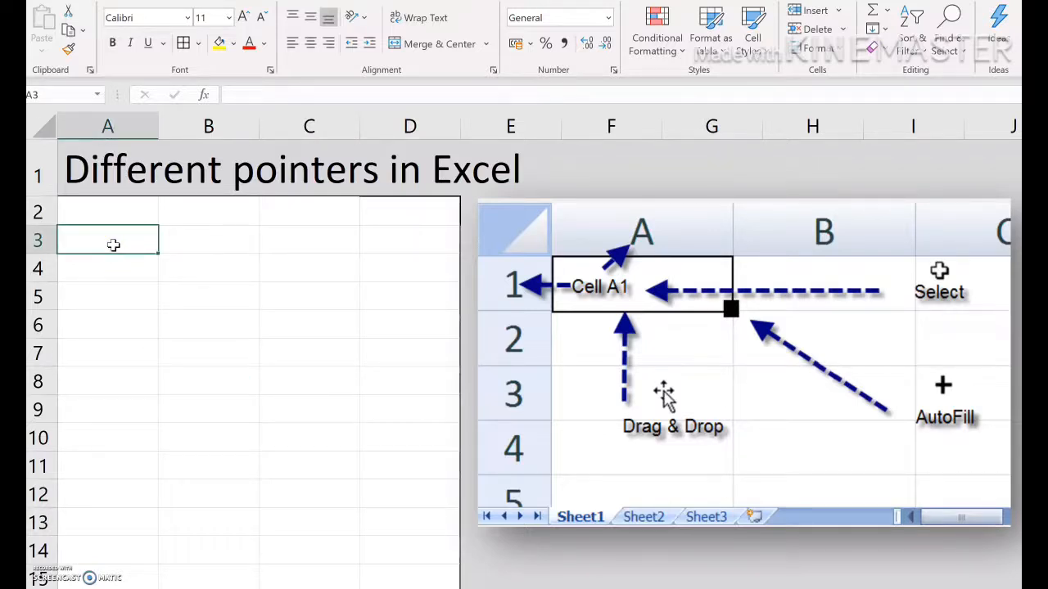
{"action": "type", "text": "100"}
{"action": "left_click", "coordinate": [206, 325]}
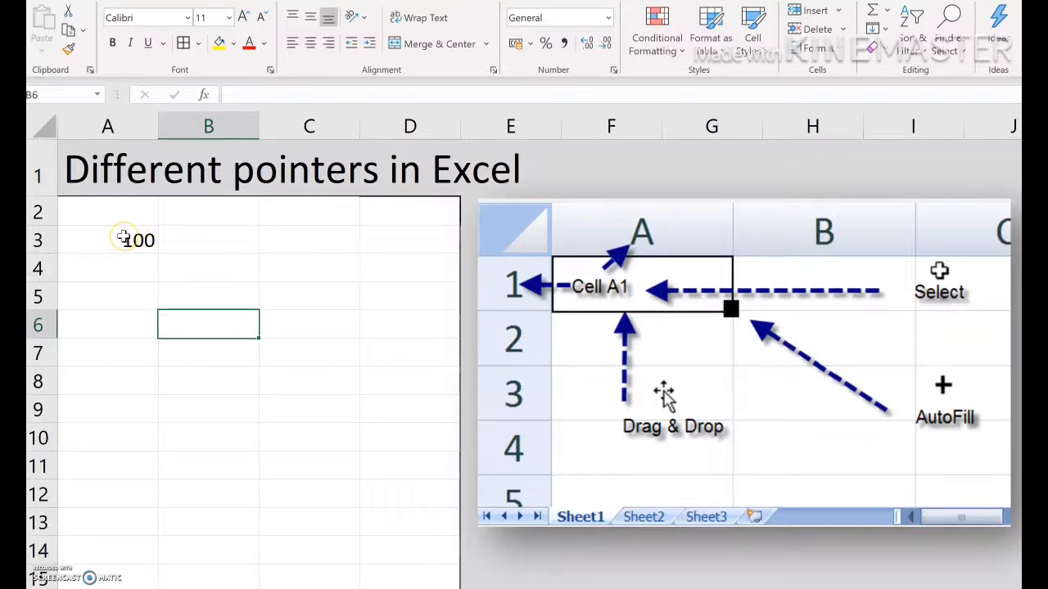
AutoFill the value 100 from A3 down to A9
{"action": "left_click", "coordinate": [123, 238]}
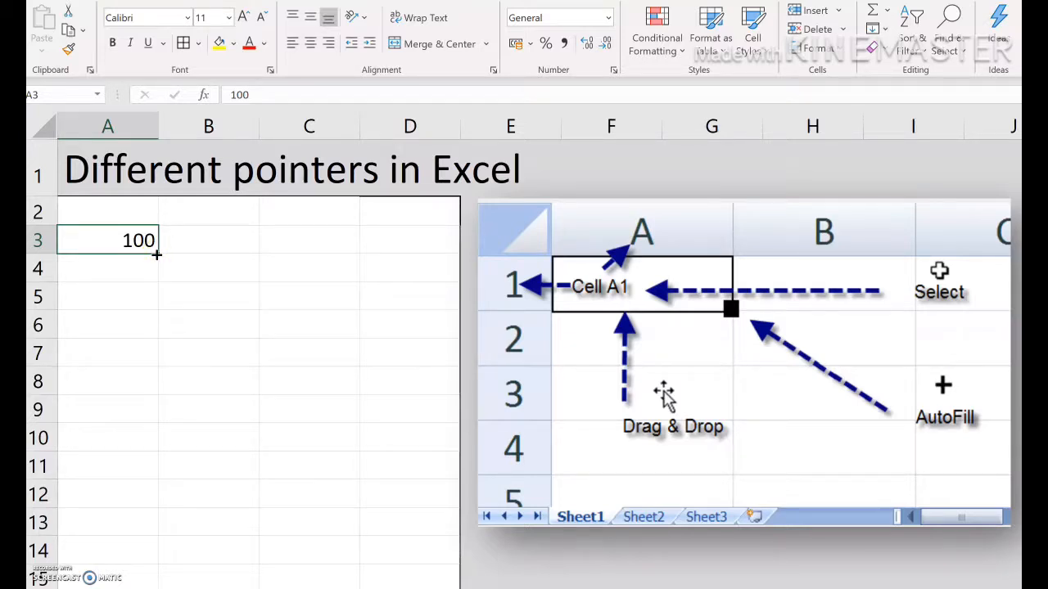
{"action": "left_click_drag", "start_coordinate": [156, 254], "coordinate": [154, 435]}
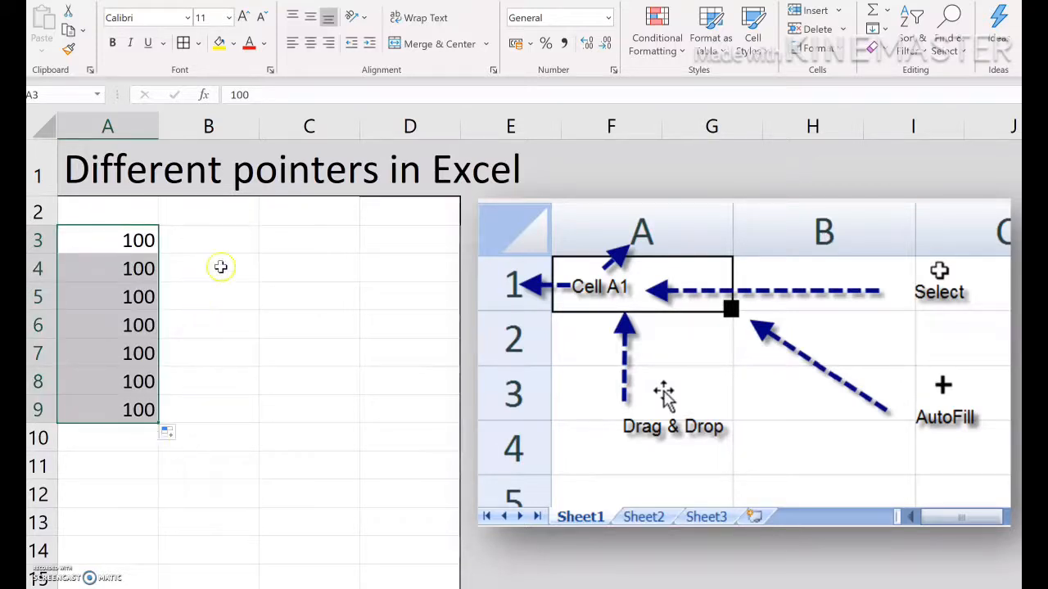
Enter 5 in cell C3 and AutoFill it down to C9
{"action": "left_click", "coordinate": [290, 244]}
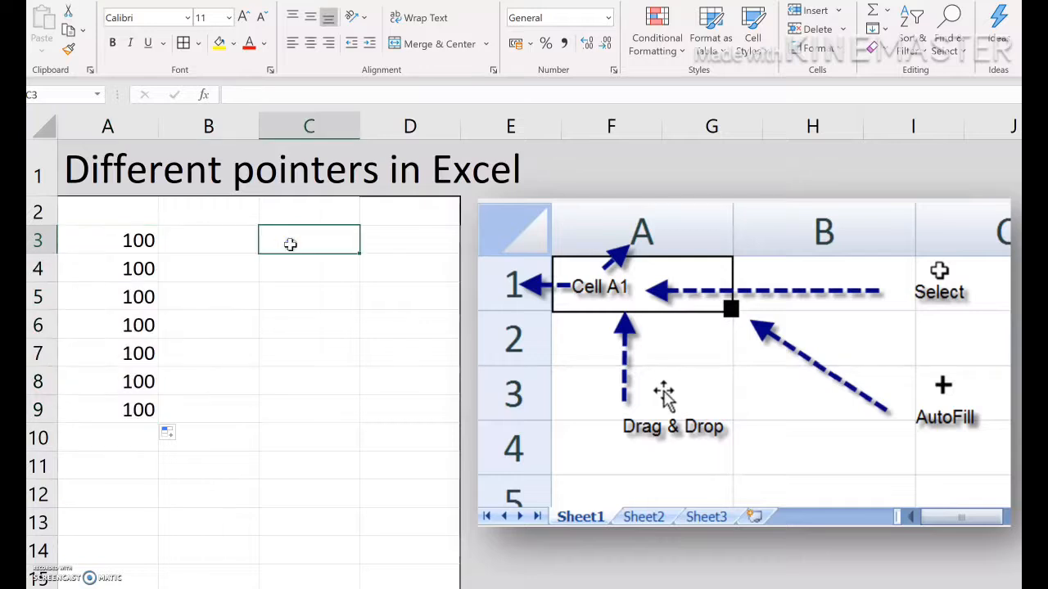
{"action": "type", "text": "5"}
{"action": "key", "text": "Return"}
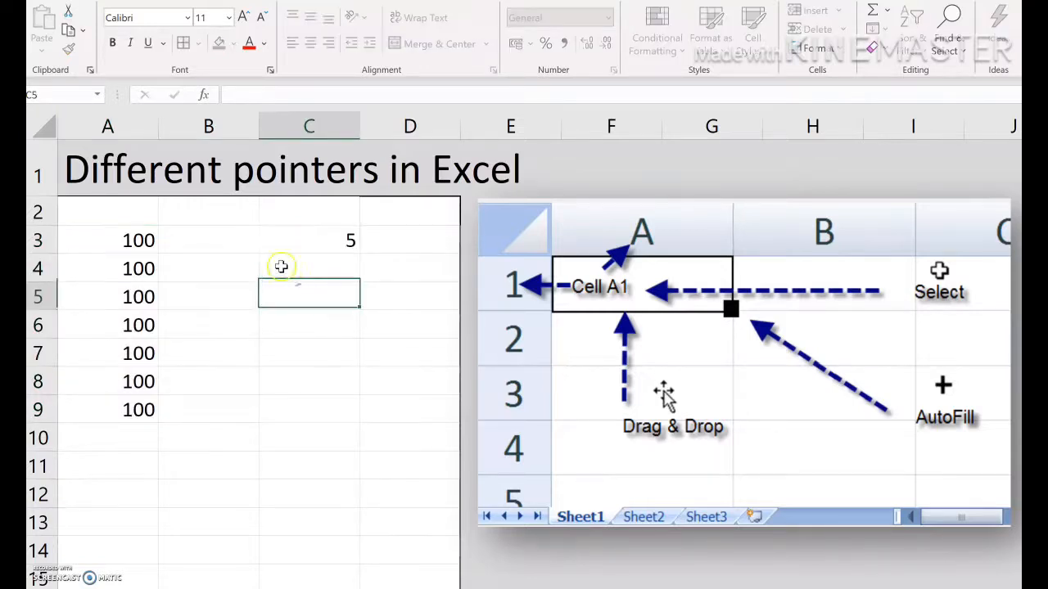
{"action": "left_click", "coordinate": [324, 251]}
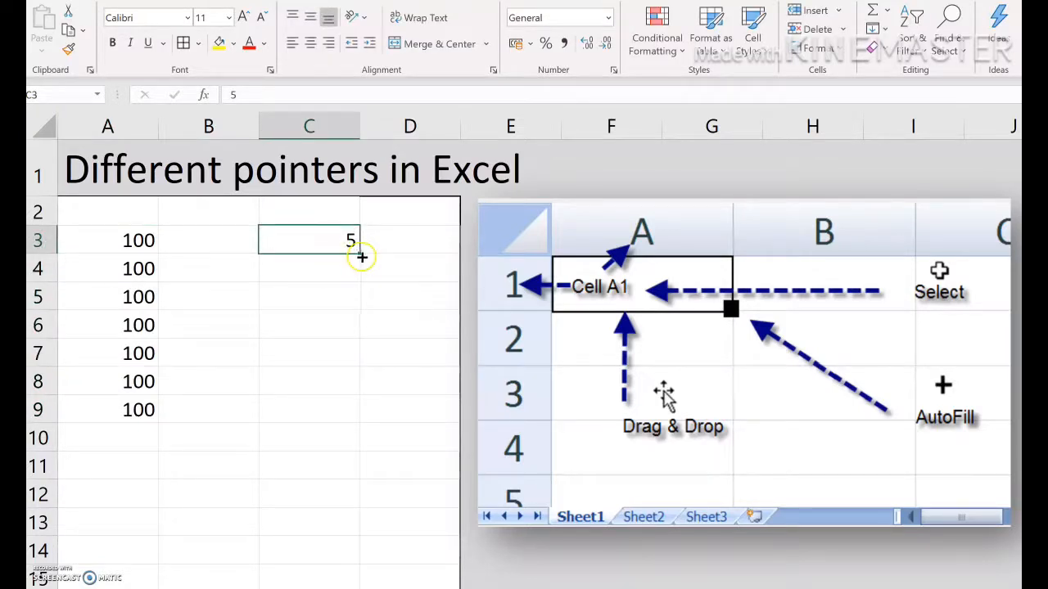
{"action": "left_click_drag", "start_coordinate": [361, 256], "coordinate": [352, 421]}
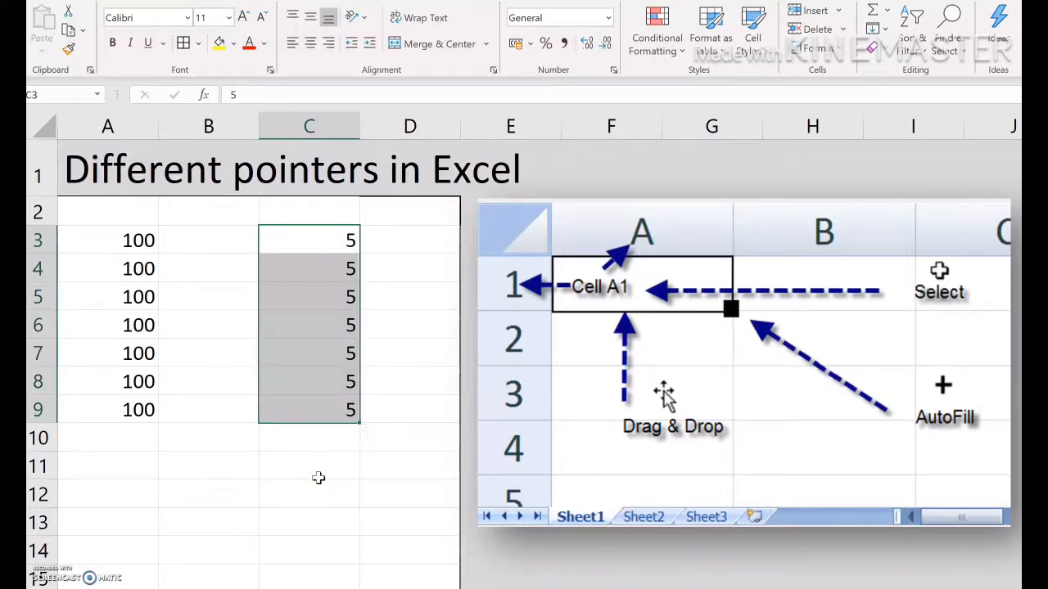
Undo the last five actions to clear the sample values from the sheet
{"action": "key", "text": "ctrl+z"}
{"action": "key", "text": "ctrl+z"}
{"action": "key", "text": "ctrl+z"}
{"action": "key", "text": "ctrl+z"}
{"action": "key", "text": "ctrl+z"}
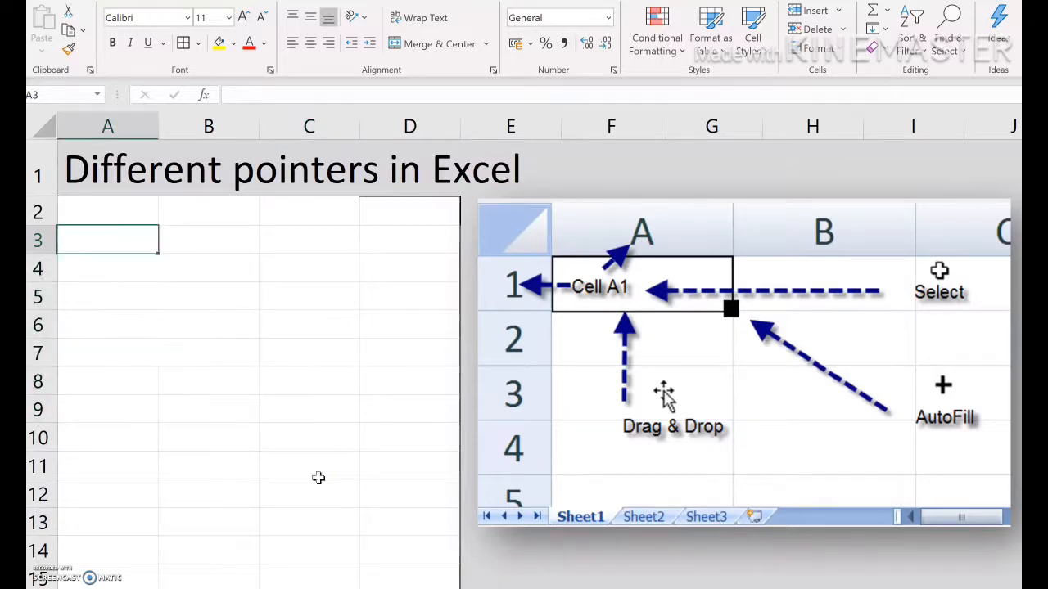
Enter Monday in cell B3 and AutoFill it down to B10 as a weekday series
{"action": "left_click", "coordinate": [214, 241]}
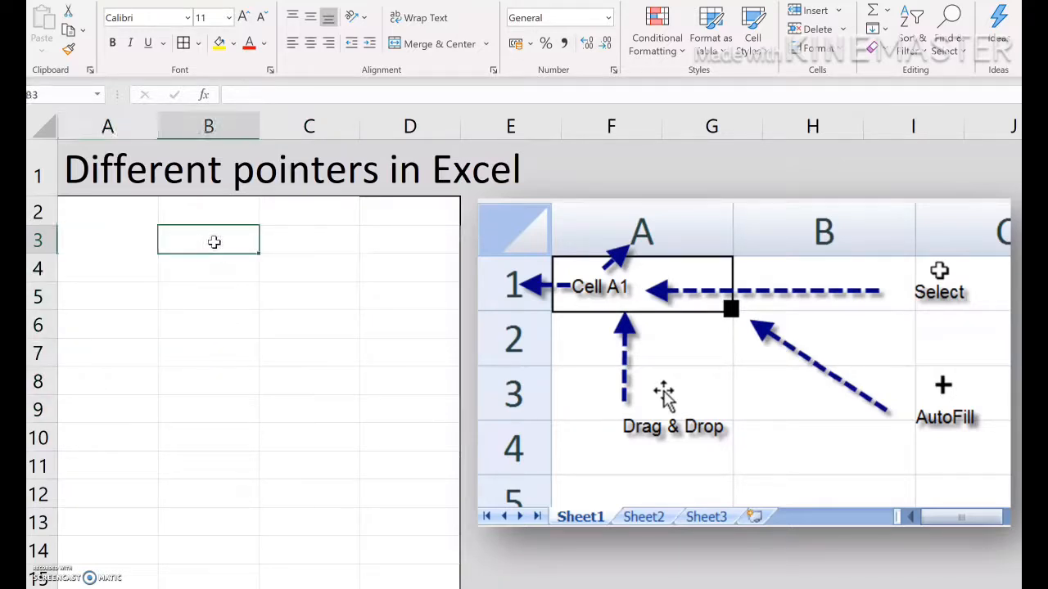
{"action": "type", "text": "Monday"}
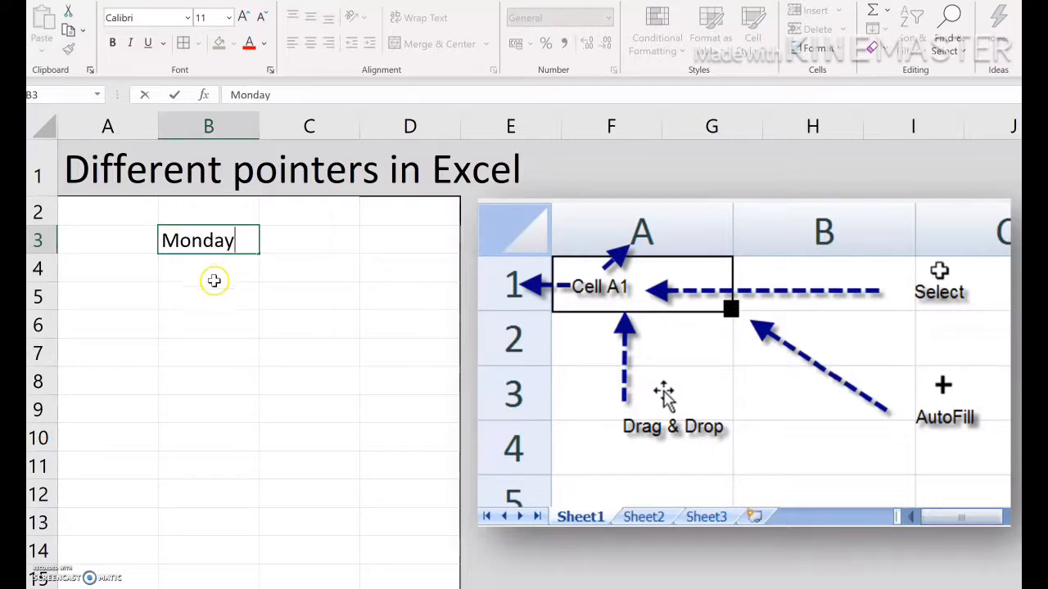
{"action": "key", "text": "Return"}
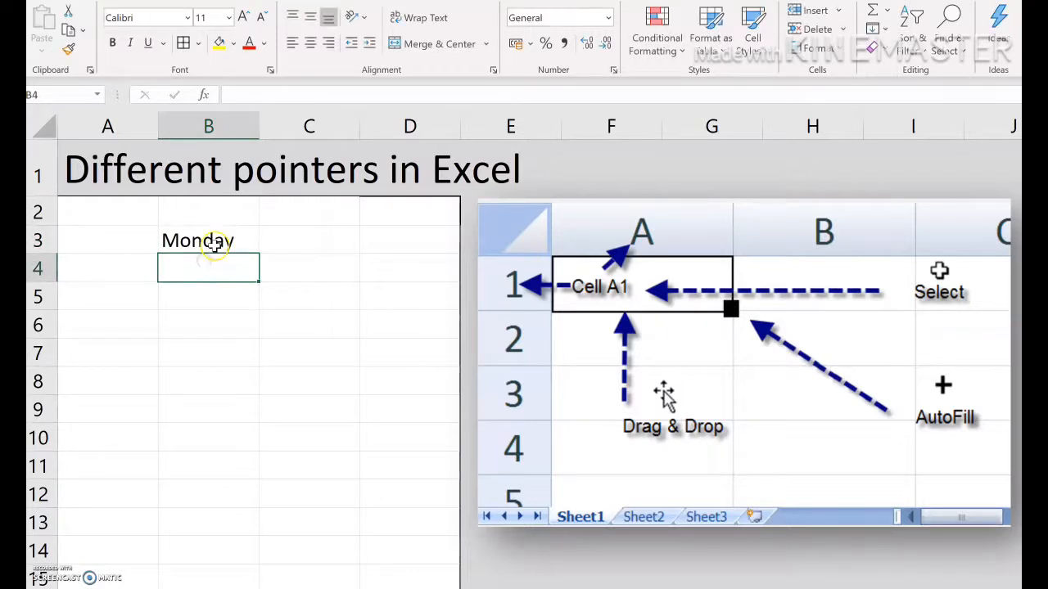
{"action": "left_click", "coordinate": [221, 248]}
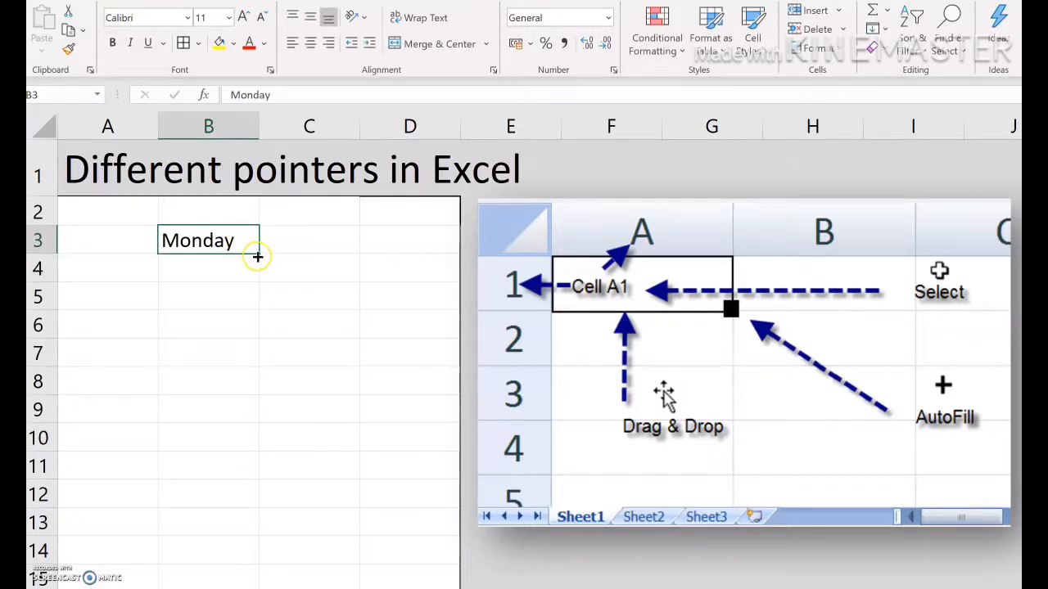
{"action": "left_click_drag", "start_coordinate": [257, 256], "coordinate": [266, 453]}
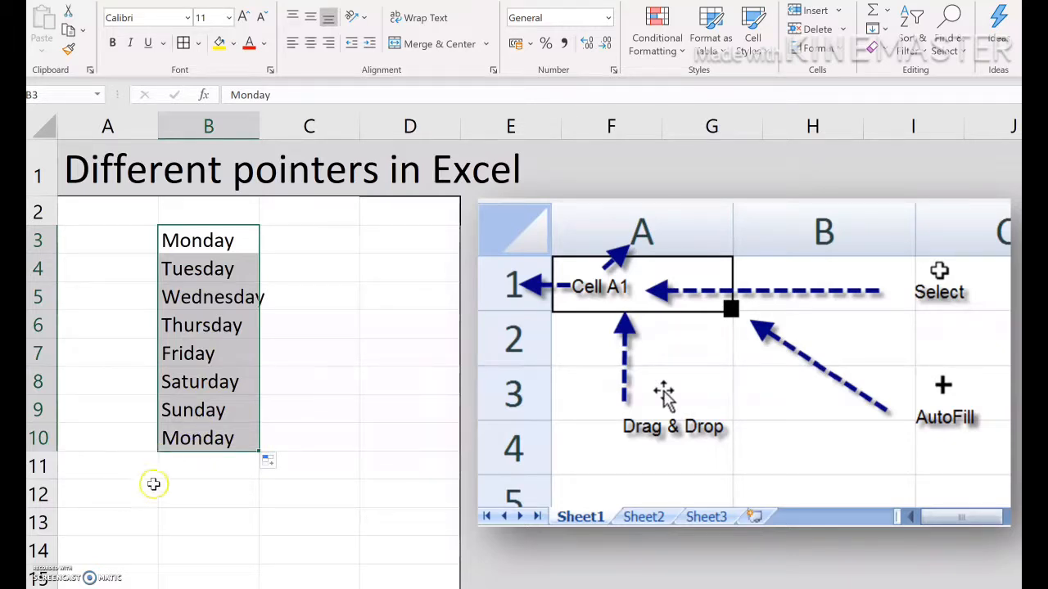
Enter January in cell C3 and AutoFill it down to C10 as a month series
{"action": "left_click", "coordinate": [321, 240]}
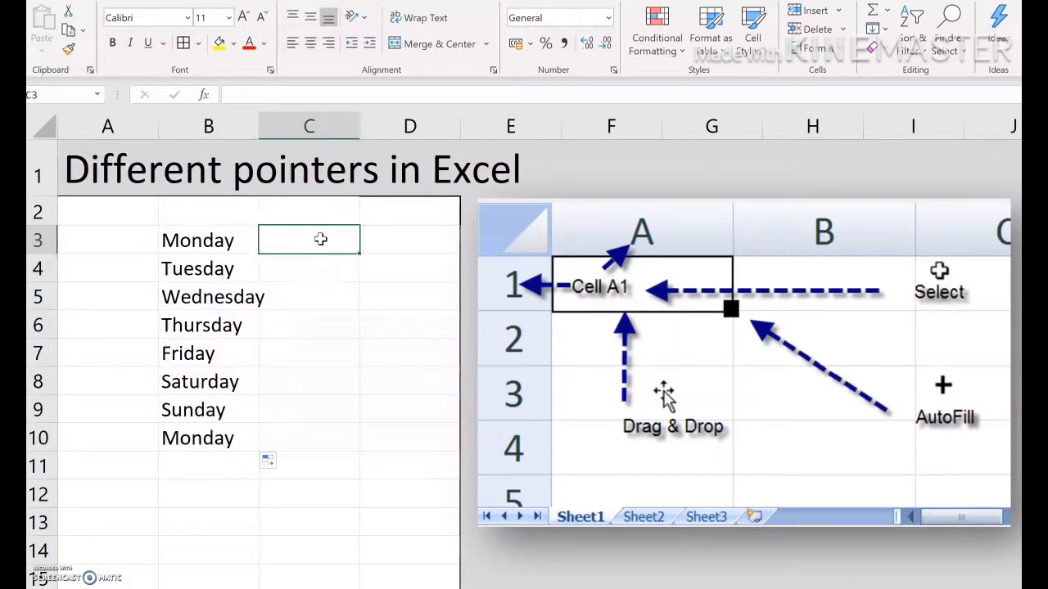
{"action": "type", "text": "Janua"}
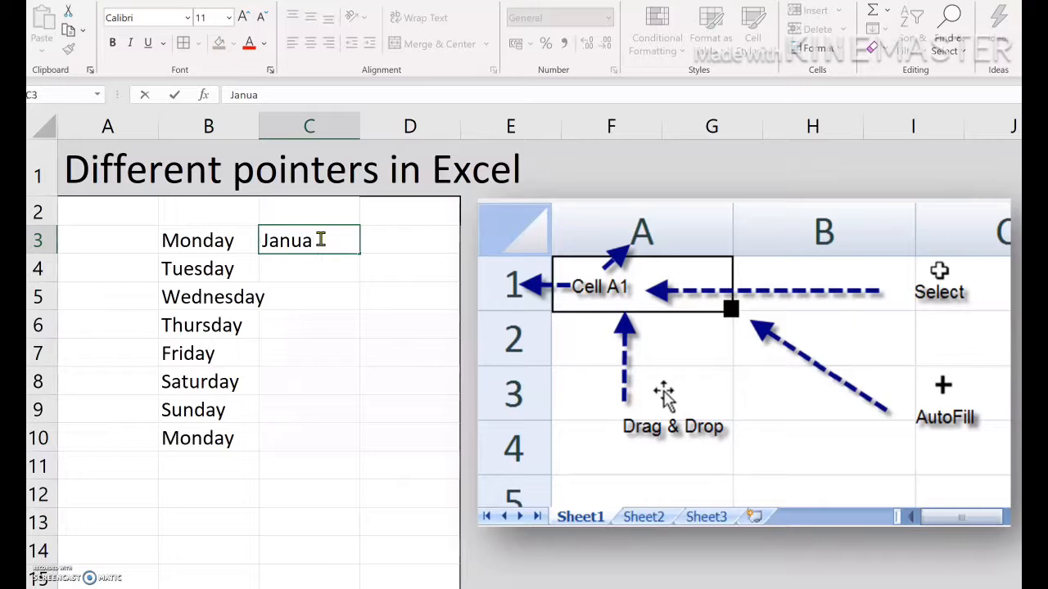
{"action": "type", "text": "ry"}
{"action": "left_click", "coordinate": [325, 289]}
{"action": "left_click", "coordinate": [325, 247]}
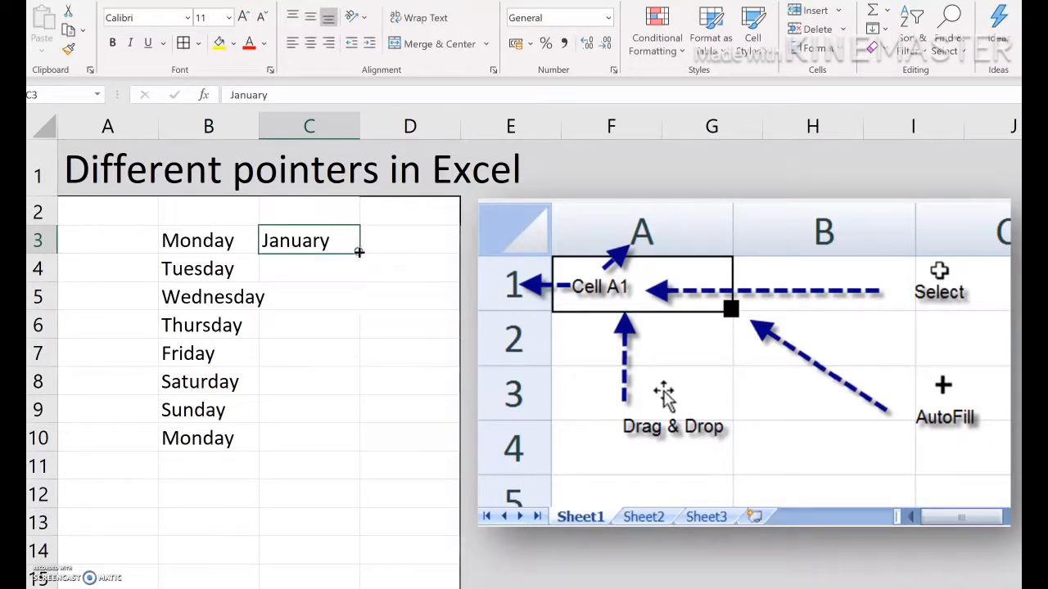
{"action": "left_click_drag", "start_coordinate": [358, 253], "coordinate": [357, 449]}
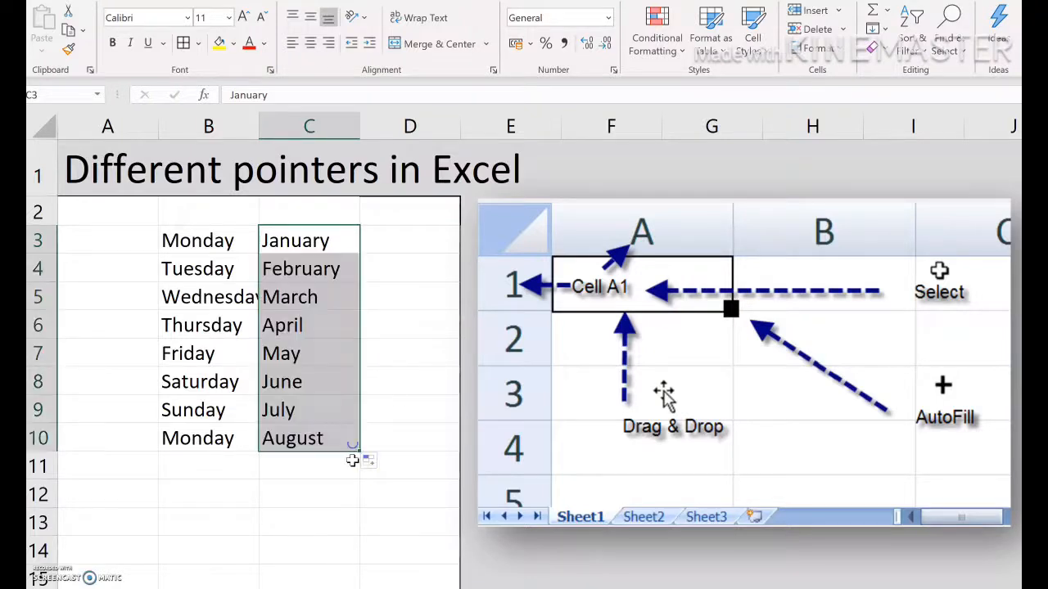
Clear the weekday and month series from B3:C10
{"action": "left_click", "coordinate": [301, 492]}
{"action": "left_click_drag", "start_coordinate": [175, 240], "coordinate": [286, 427]}
{"action": "key", "text": "Delete"}
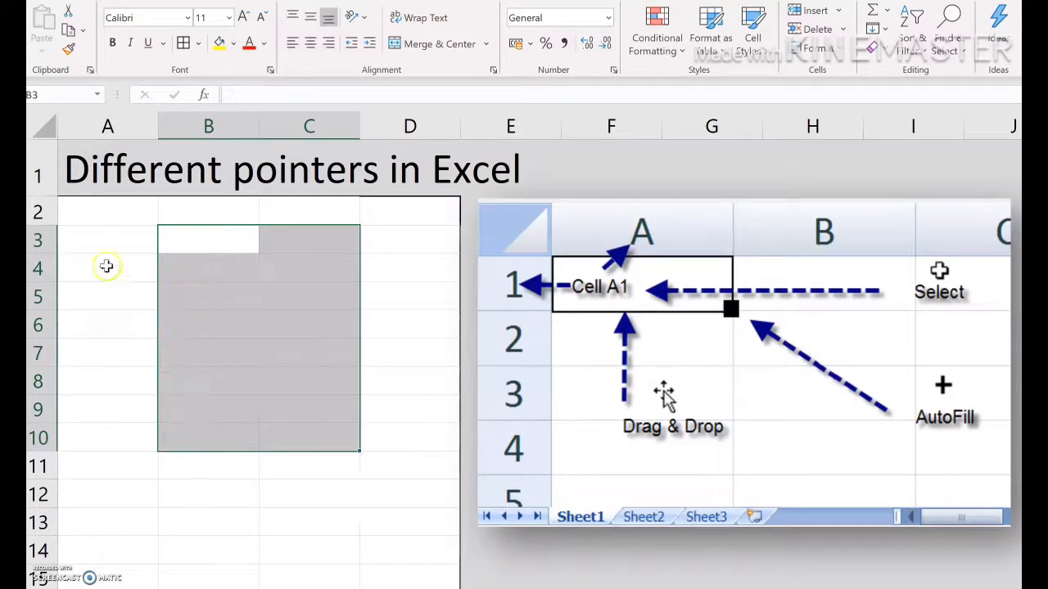
Enter 1.05 in cell A3
{"action": "left_click", "coordinate": [106, 241]}
{"action": "double_click", "coordinate": [105, 241]}
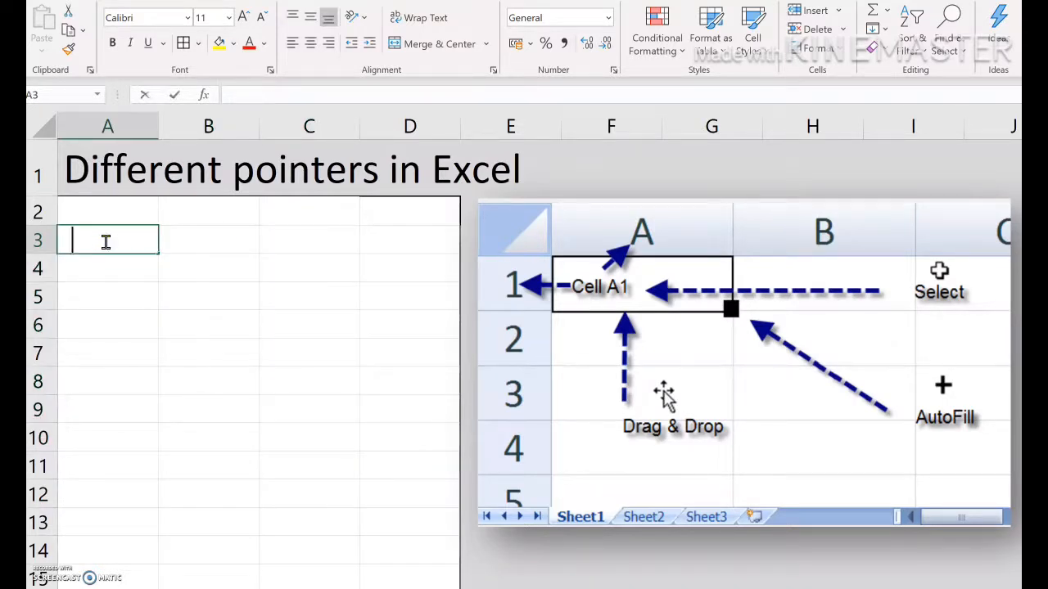
{"action": "type", "text": "1."}
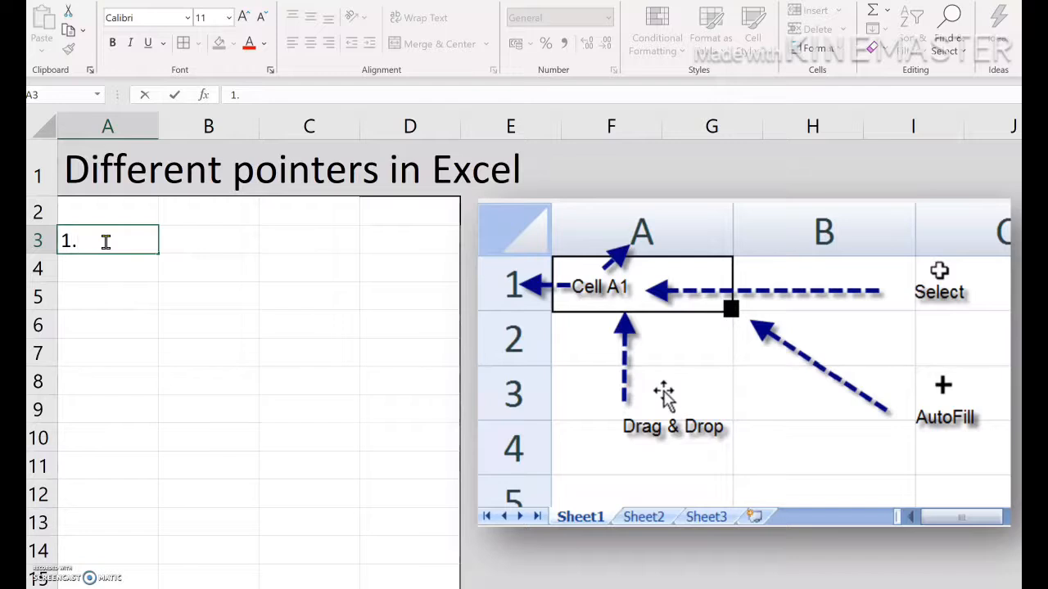
{"action": "type", "text": "05"}
{"action": "left_click", "coordinate": [107, 297]}
AutoFill 1.05 from A3 down to A9 and switch the fill option to Fill Series
{"action": "left_click", "coordinate": [123, 240]}
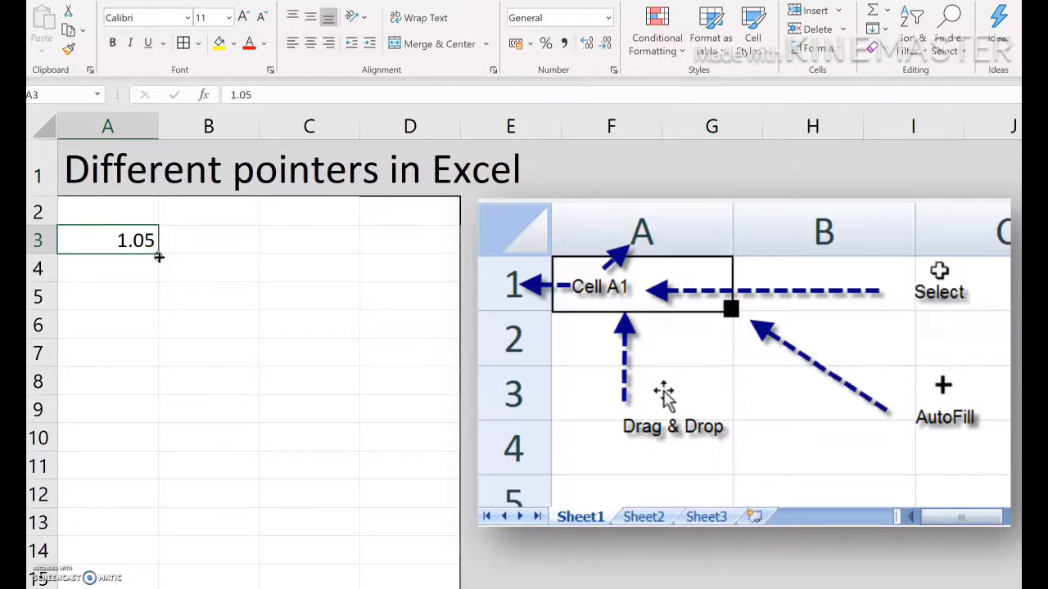
{"action": "left_click_drag", "start_coordinate": [159, 256], "coordinate": [151, 426]}
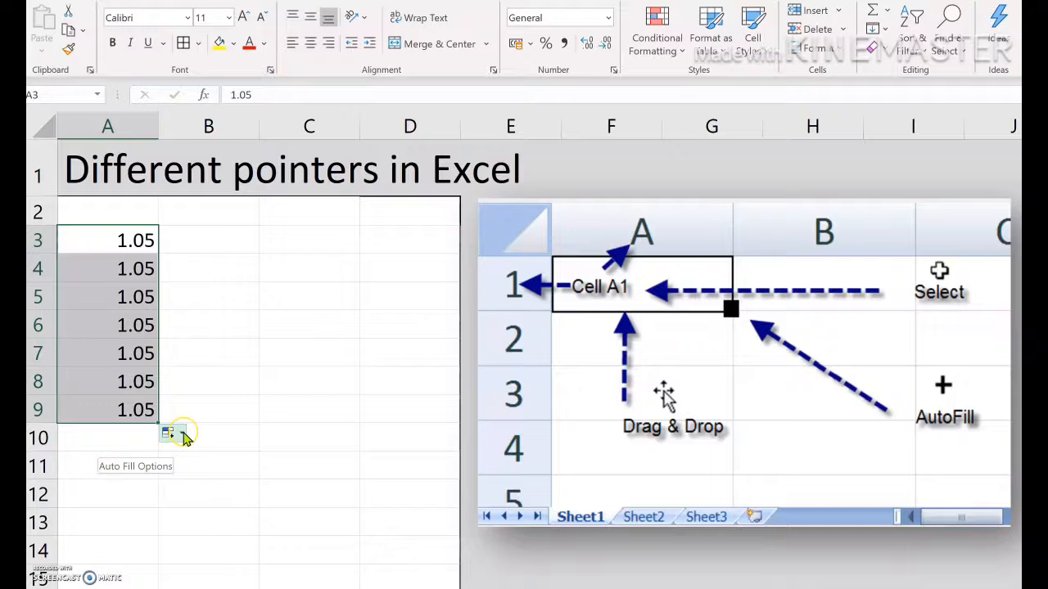
{"action": "left_click", "coordinate": [182, 436]}
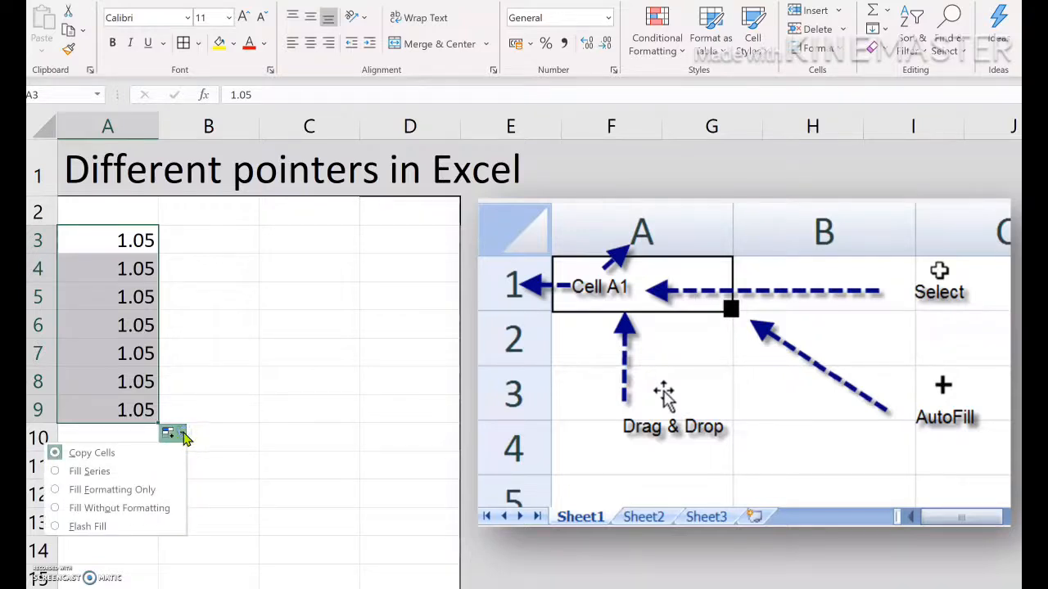
{"action": "left_click", "coordinate": [57, 478]}
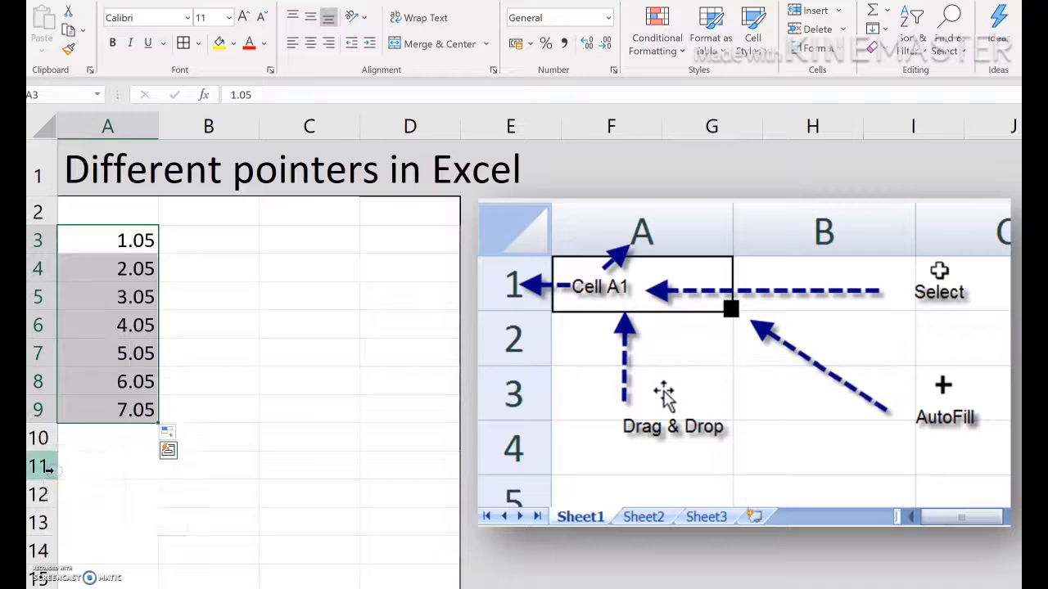
Clear the number series from A3:A9
{"action": "left_click", "coordinate": [245, 304]}
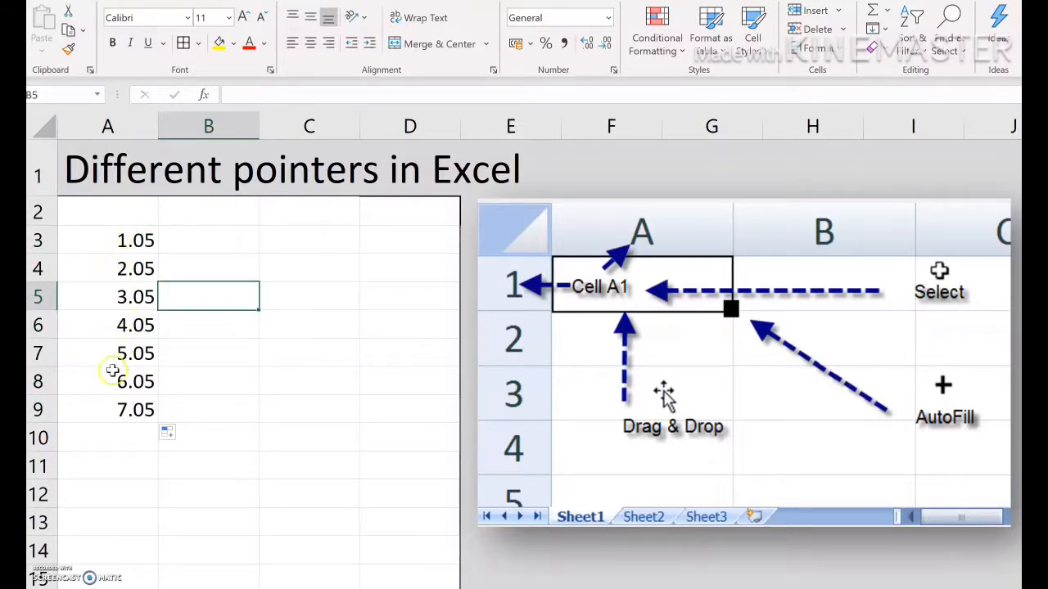
{"action": "left_click", "coordinate": [279, 240]}
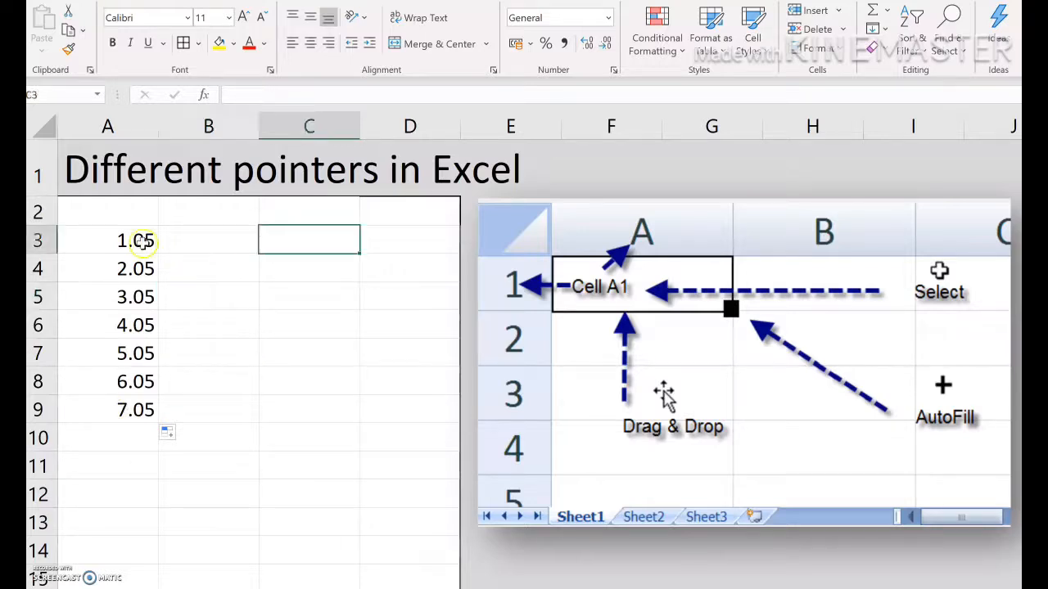
{"action": "left_click_drag", "start_coordinate": [145, 239], "coordinate": [120, 415]}
{"action": "key", "text": "Delete"}
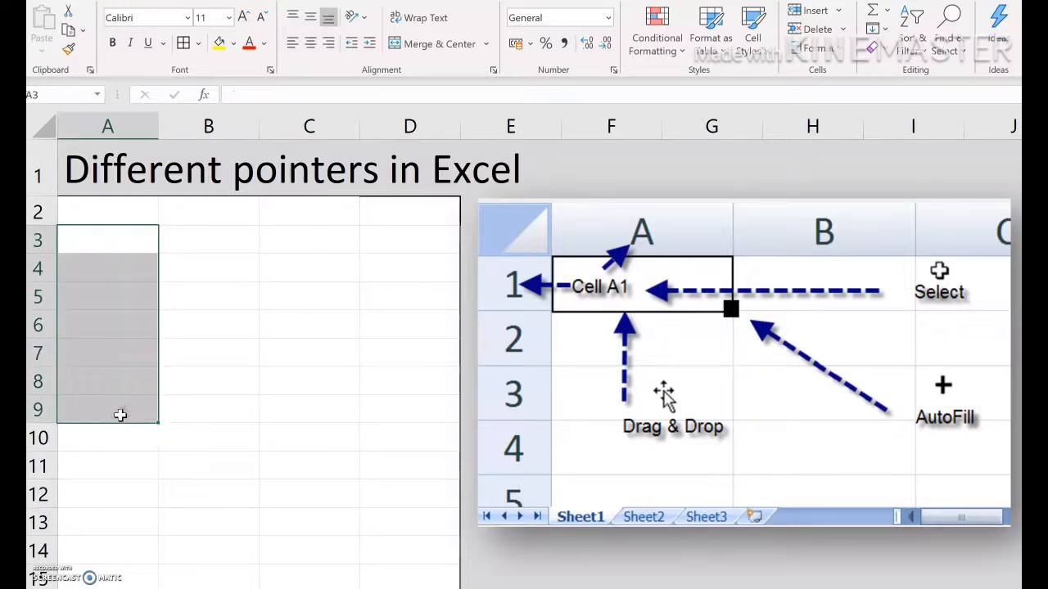
Enter 3 in cell B3
{"action": "left_click", "coordinate": [213, 249]}
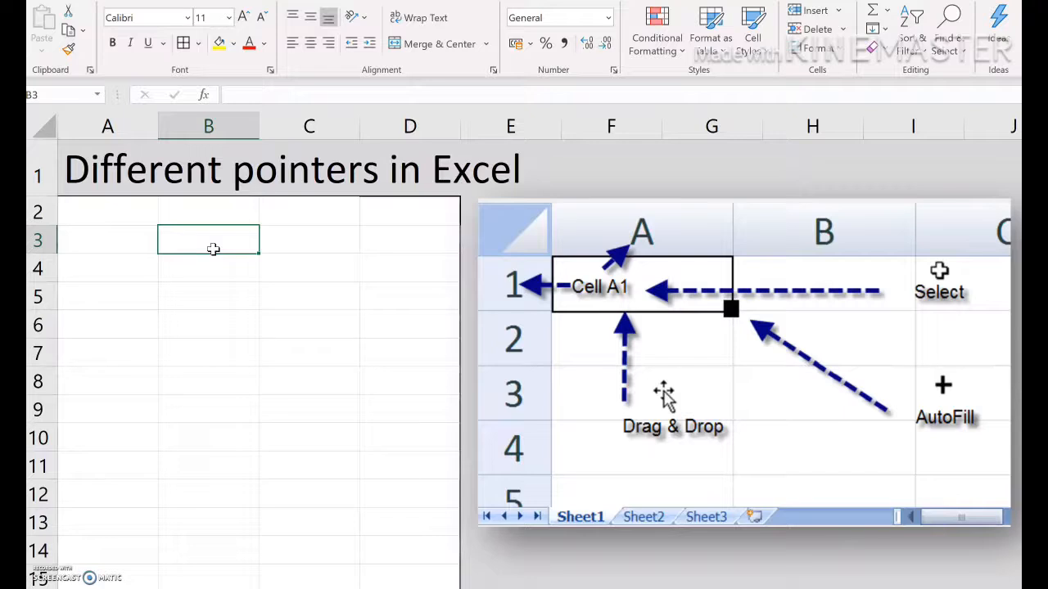
{"action": "type", "text": "3"}
{"action": "left_click", "coordinate": [213, 302]}
AutoFill 3 from B3 down to B9 and switch the fill option to Fill Series
{"action": "left_click", "coordinate": [239, 239]}
{"action": "left_click_drag", "start_coordinate": [259, 253], "coordinate": [259, 431]}
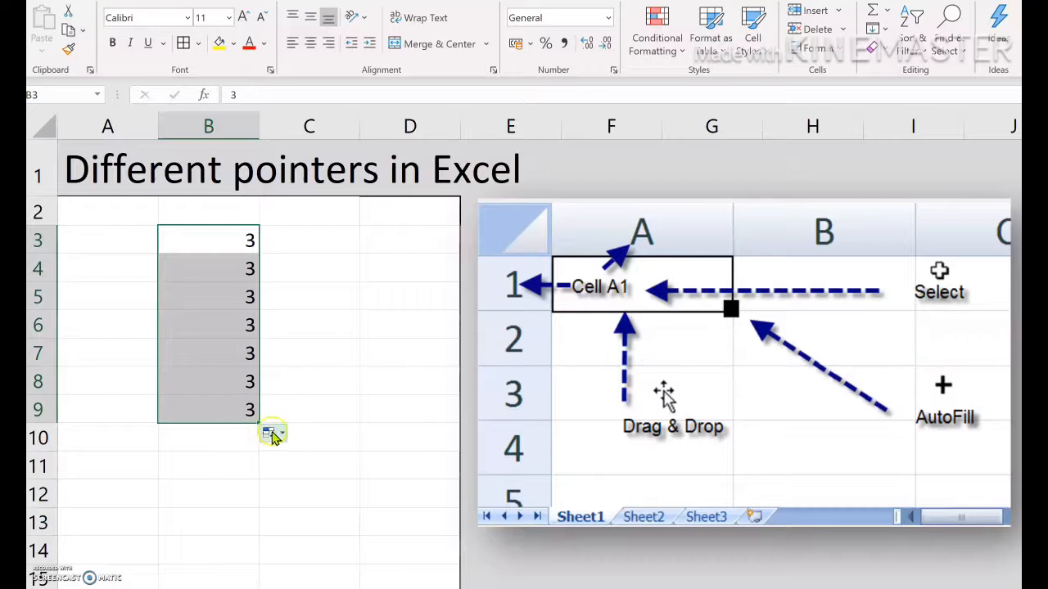
{"action": "left_click", "coordinate": [280, 435]}
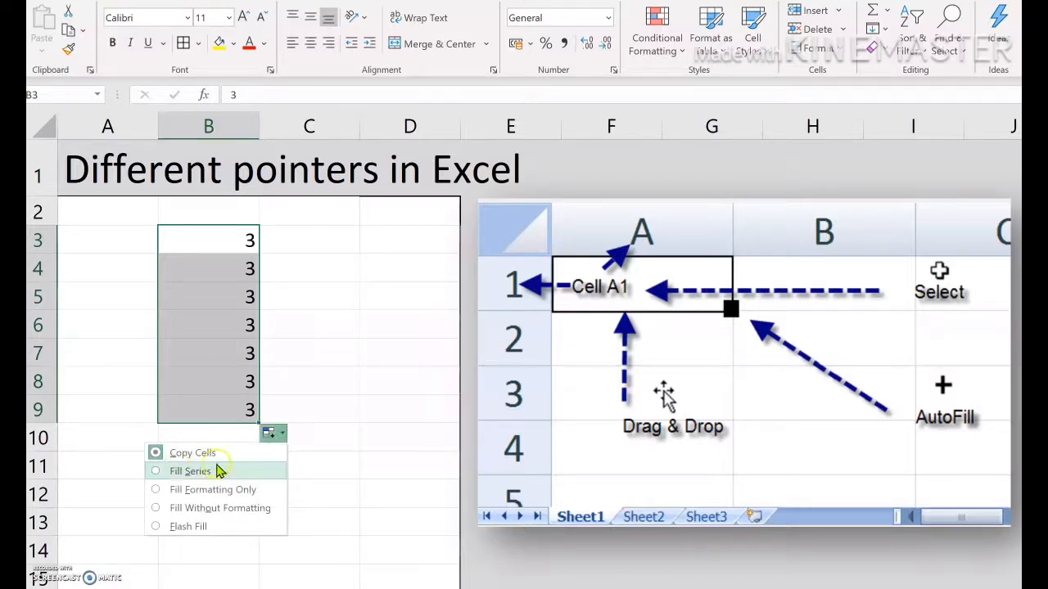
{"action": "left_click", "coordinate": [158, 473]}
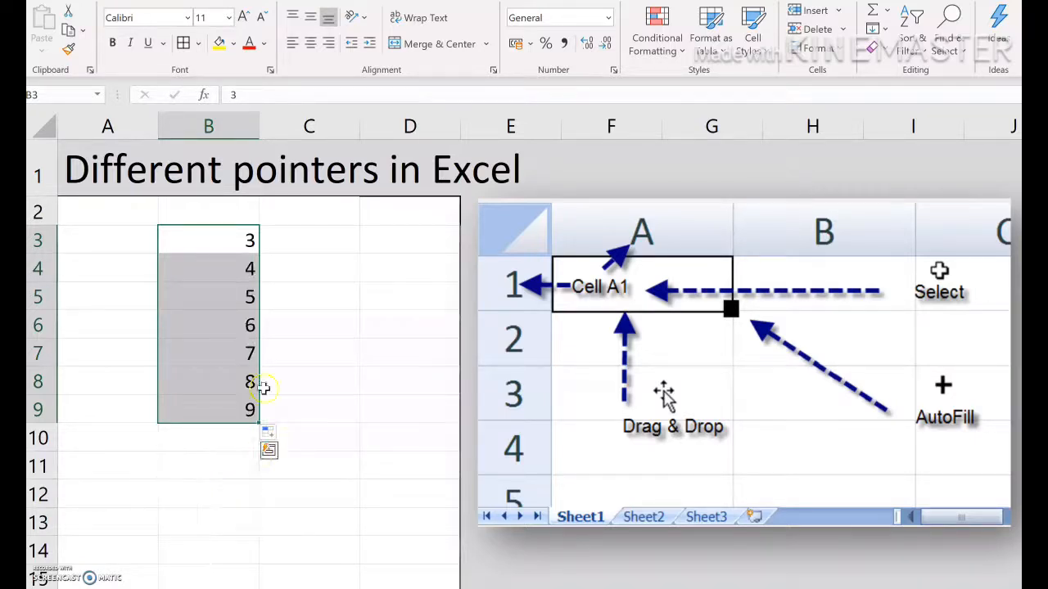
{"action": "left_click", "coordinate": [211, 491]}
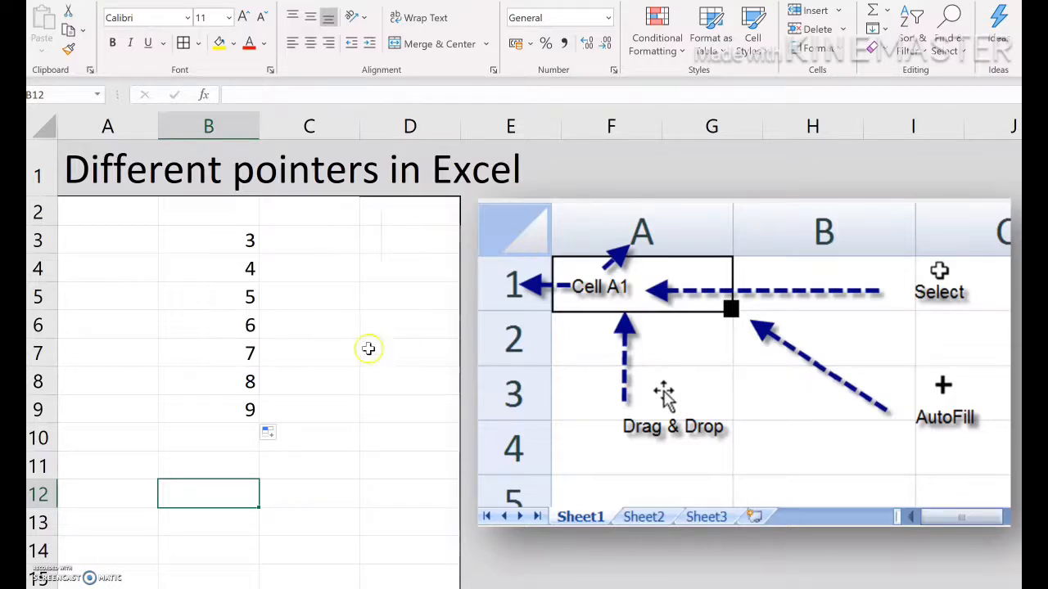
Move the value in B7 to cell A6 by dragging its border
{"action": "left_click", "coordinate": [247, 351]}
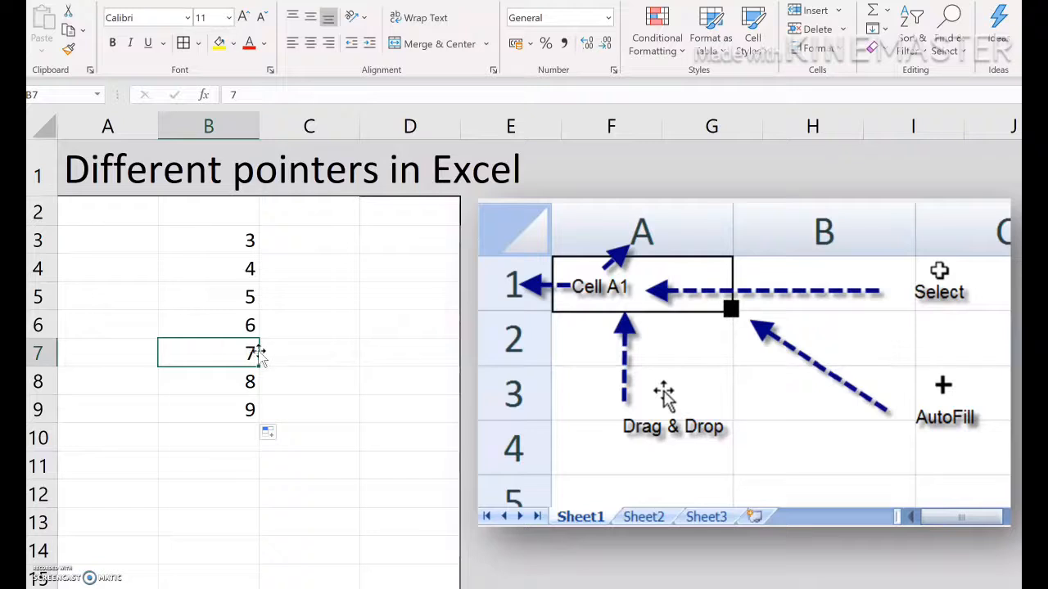
{"action": "left_click_drag", "start_coordinate": [260, 354], "coordinate": [132, 330]}
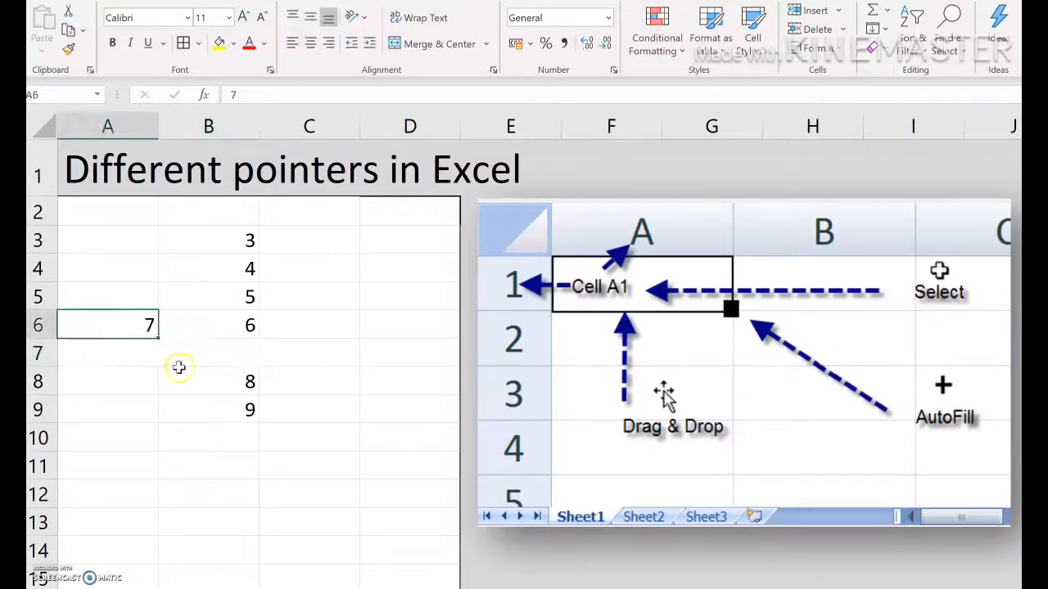
{"action": "left_click", "coordinate": [234, 407]}
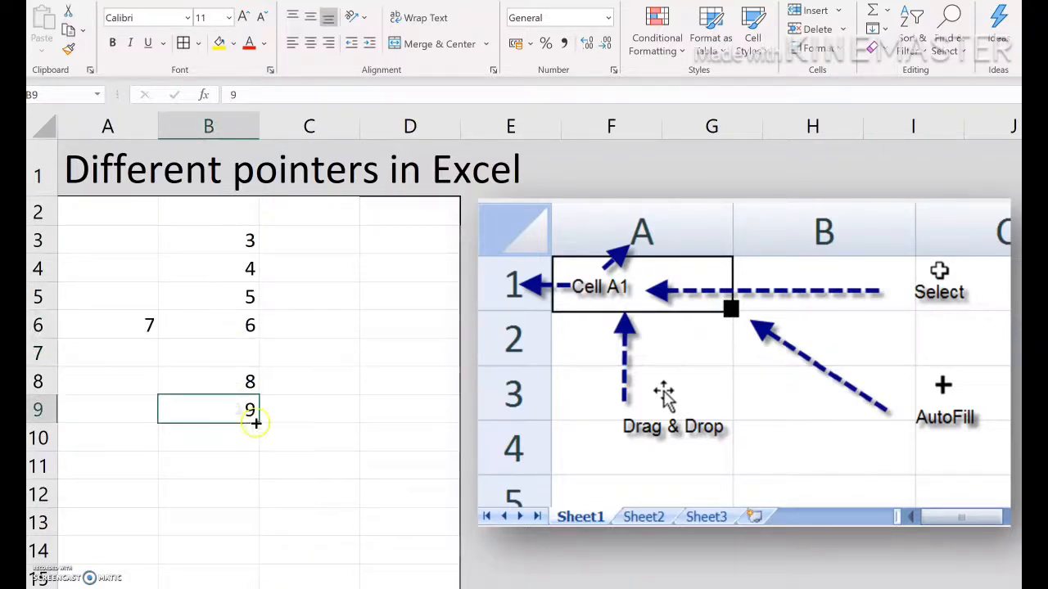